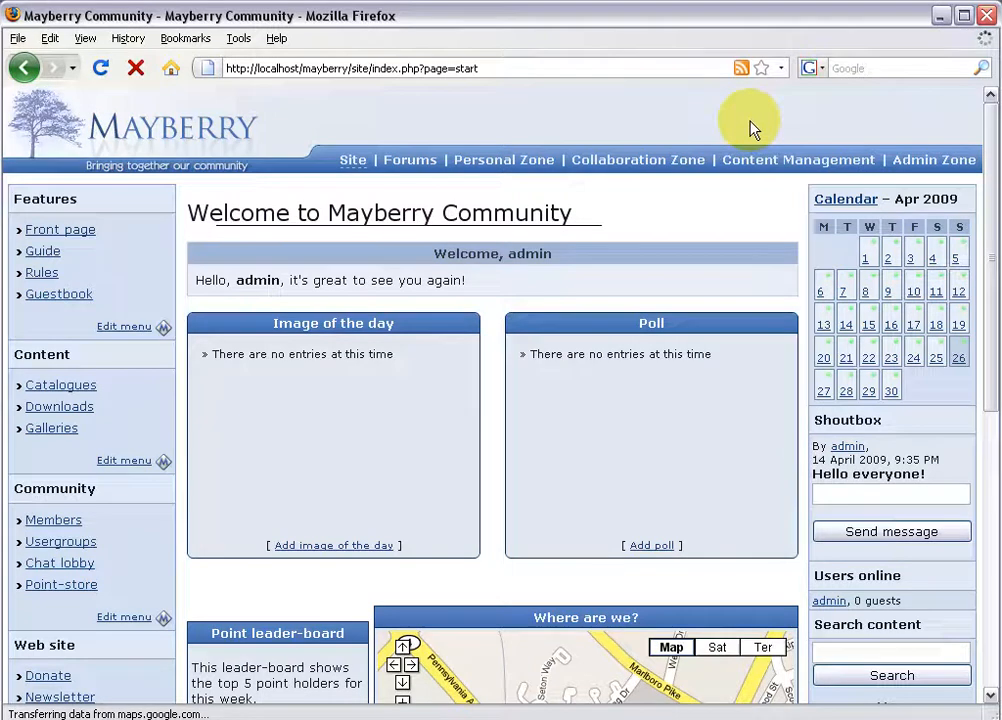
Preview header_bg.png and -logo.png from the desktop in the image viewer, closing the viewer when done
left_click(940, 16)
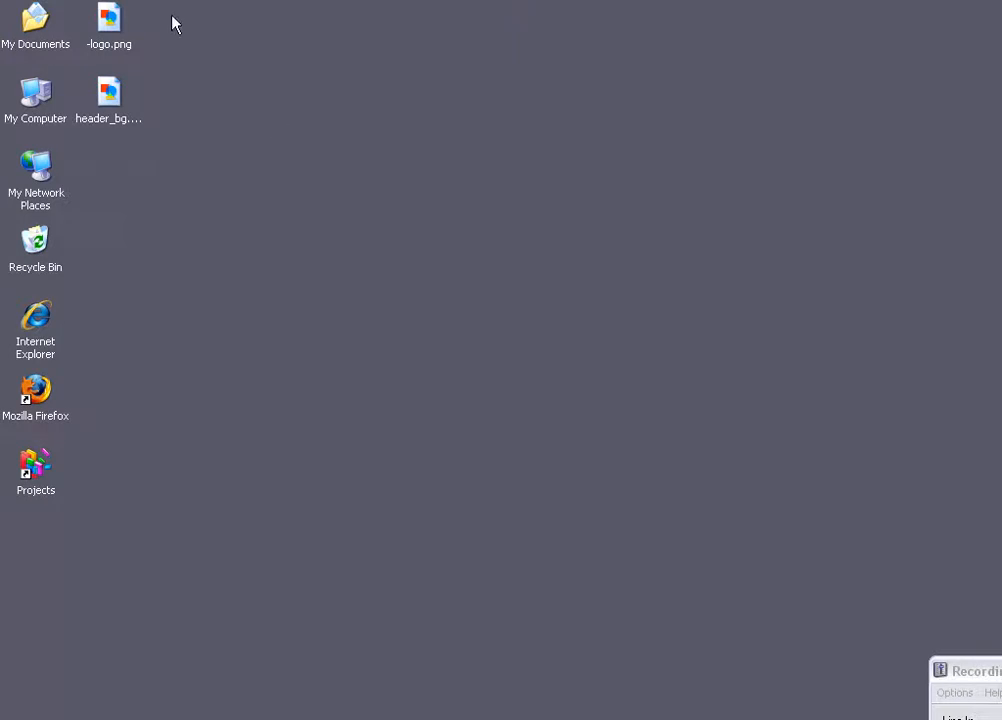
left_click(109, 122)
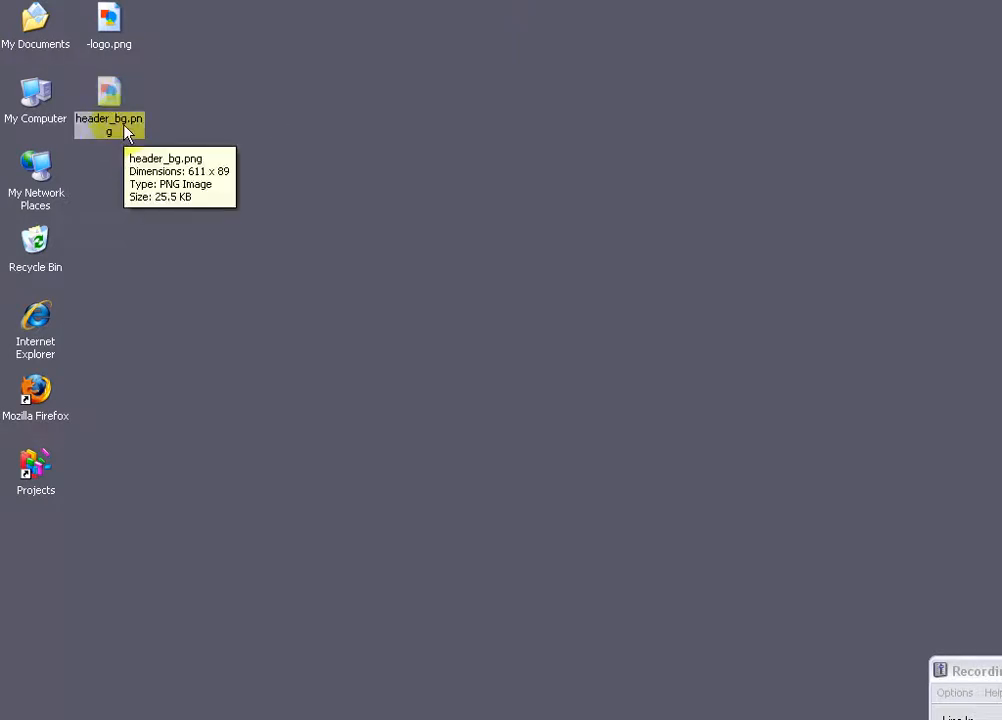
double_click(127, 132)
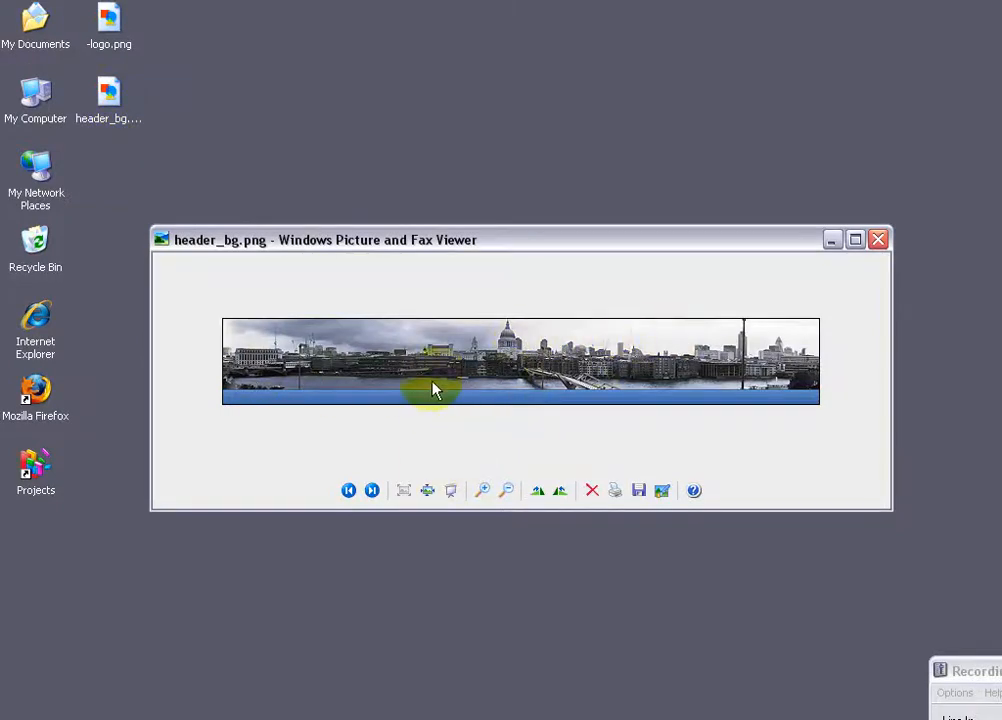
double_click(112, 38)
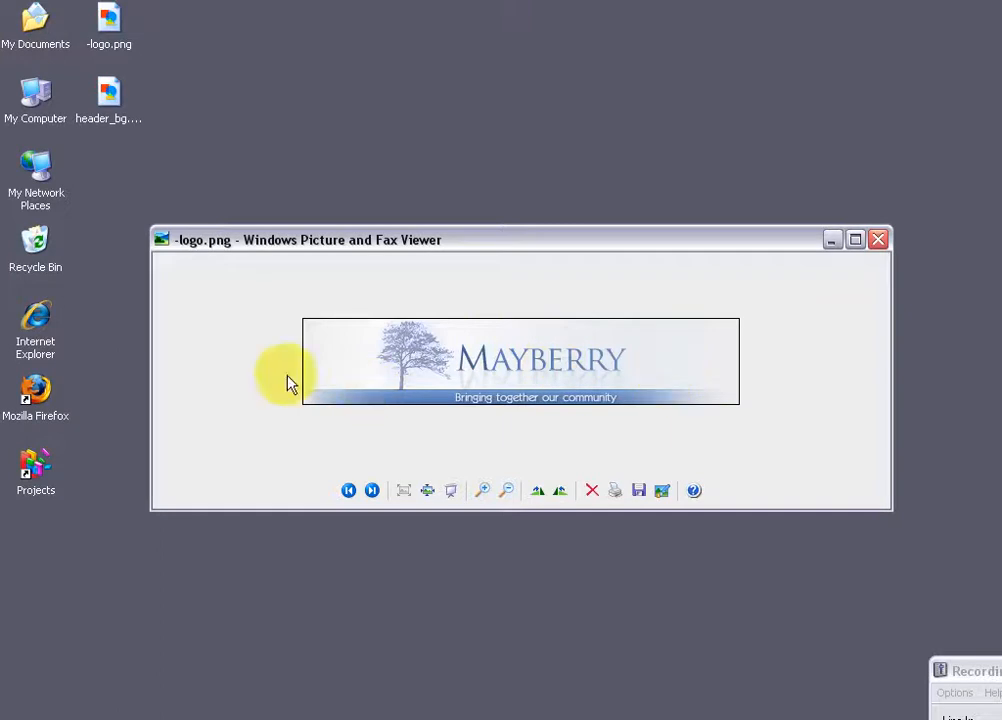
left_click(877, 240)
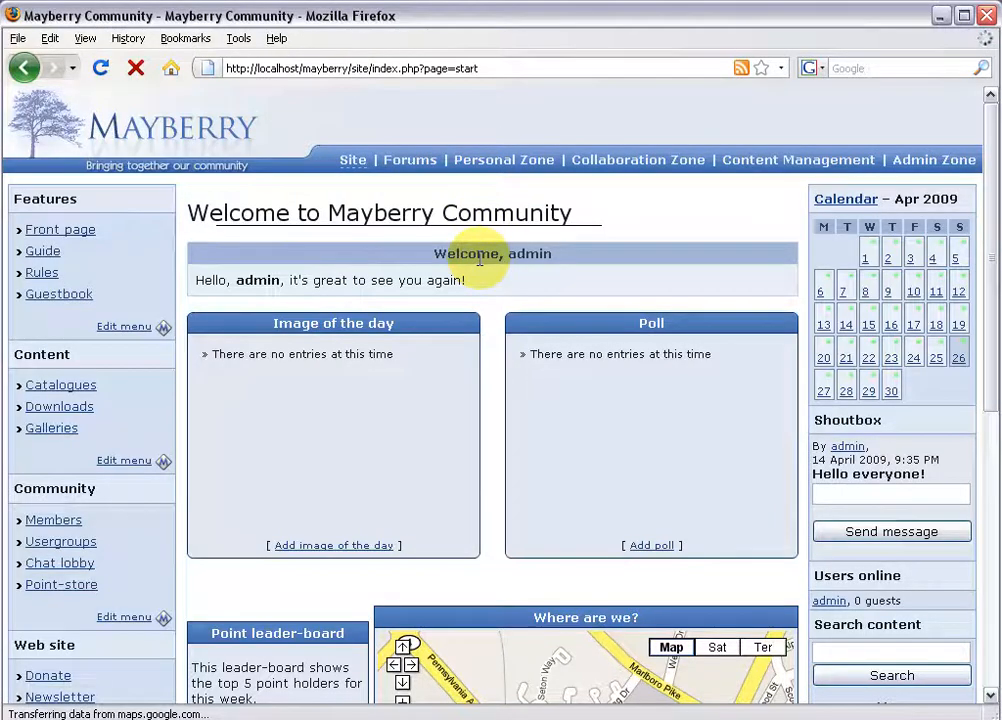
Switch to Firefox and open the Manage themes page from the Admin Zone's Style section
left_click(930, 163)
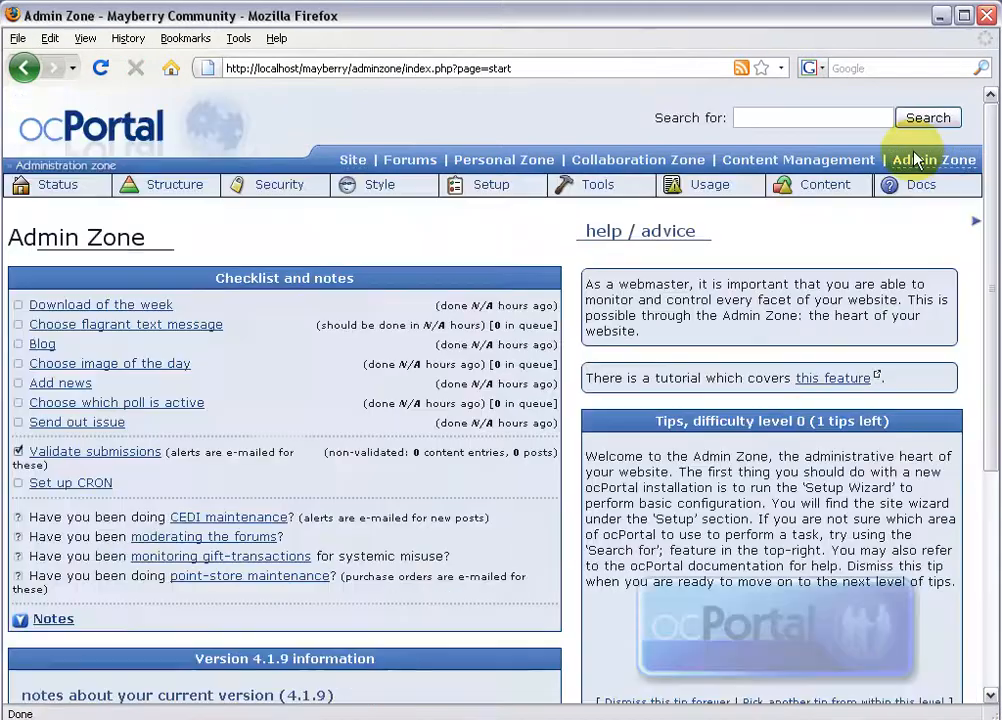
left_click(385, 201)
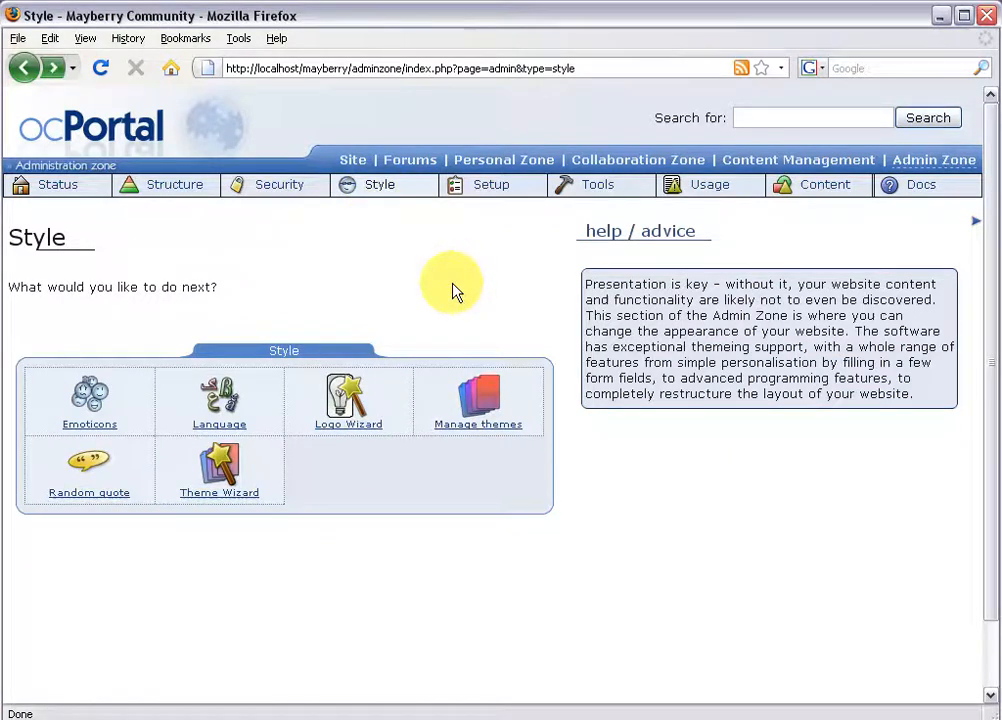
mouse_move(246, 466)
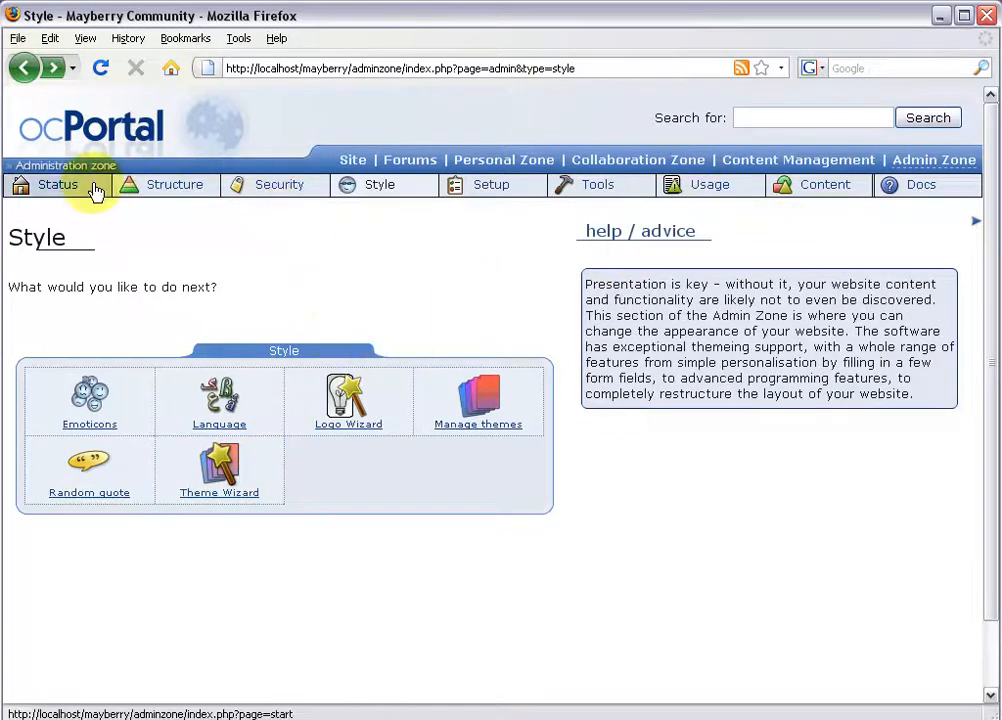
left_click(488, 405)
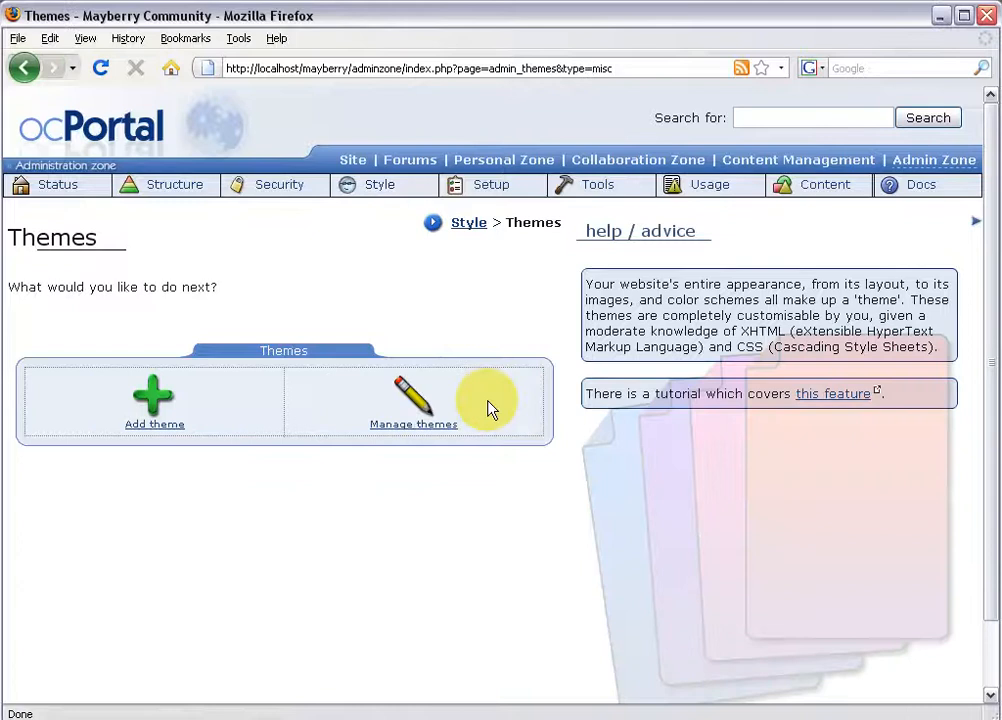
left_click(415, 400)
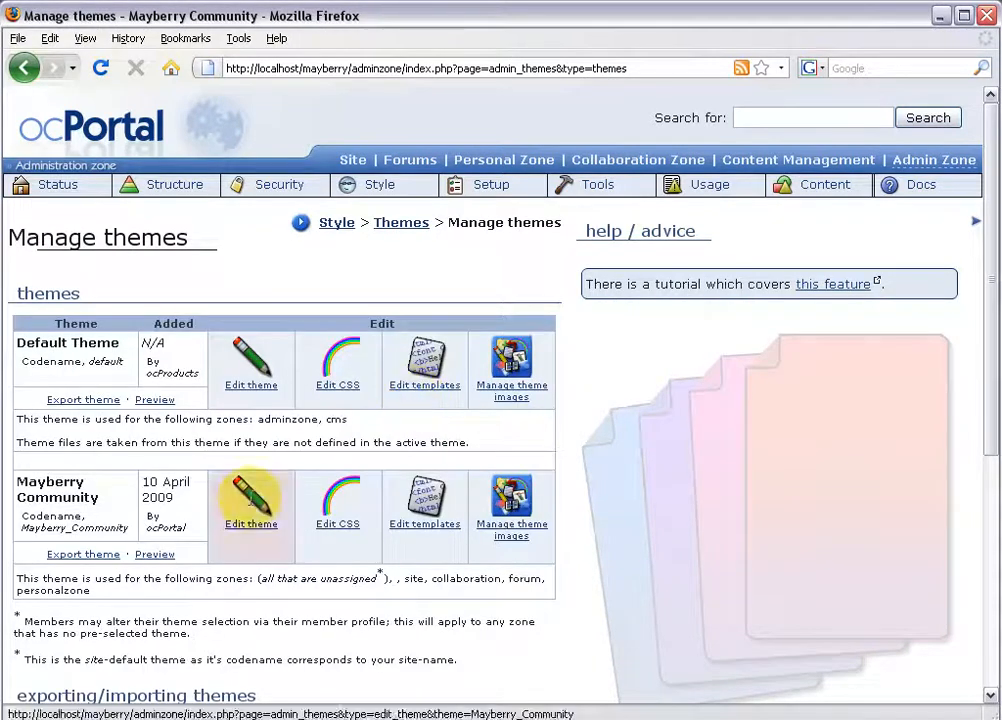
Examine which zones use the Default Theme and which use the Mayberry Community theme
left_click_drag(25, 347, 500, 368)
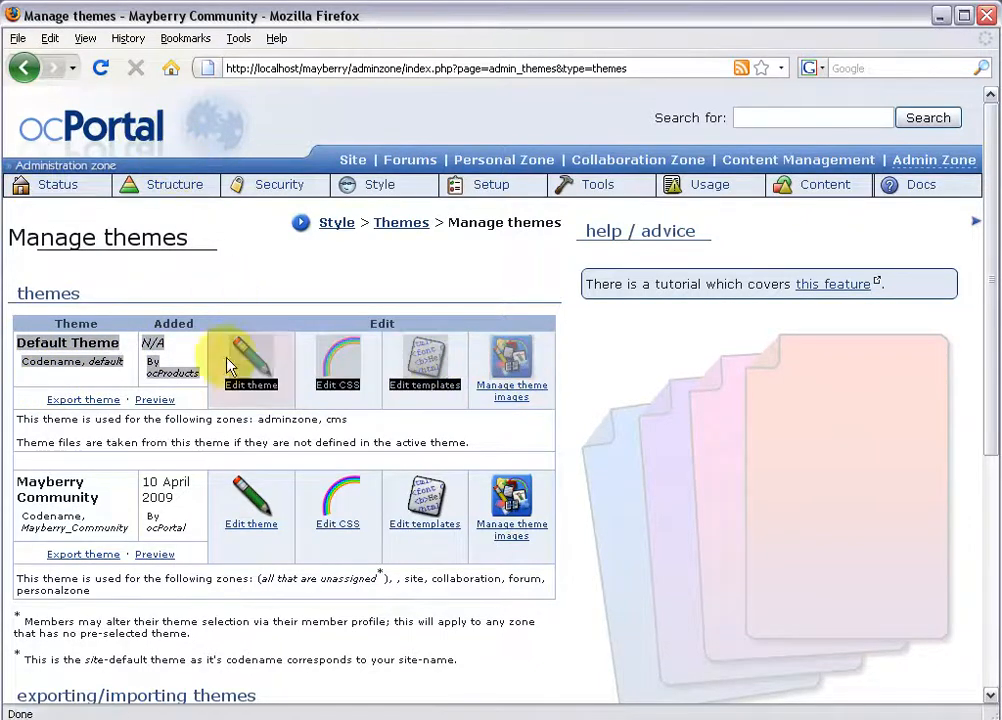
left_click_drag(258, 421, 349, 420)
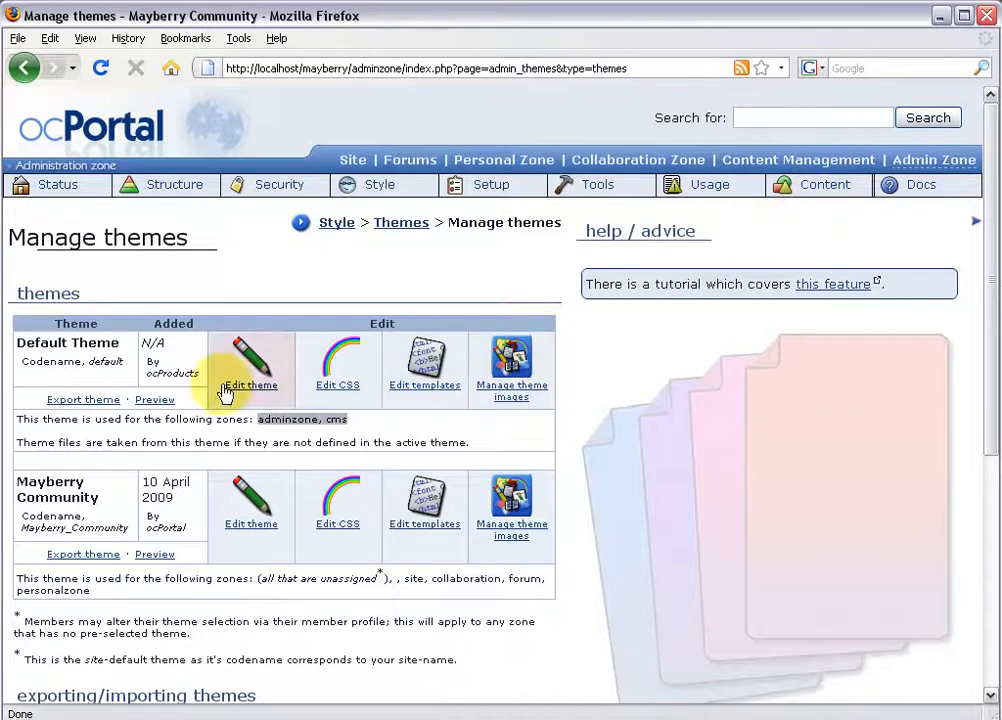
left_click(392, 440)
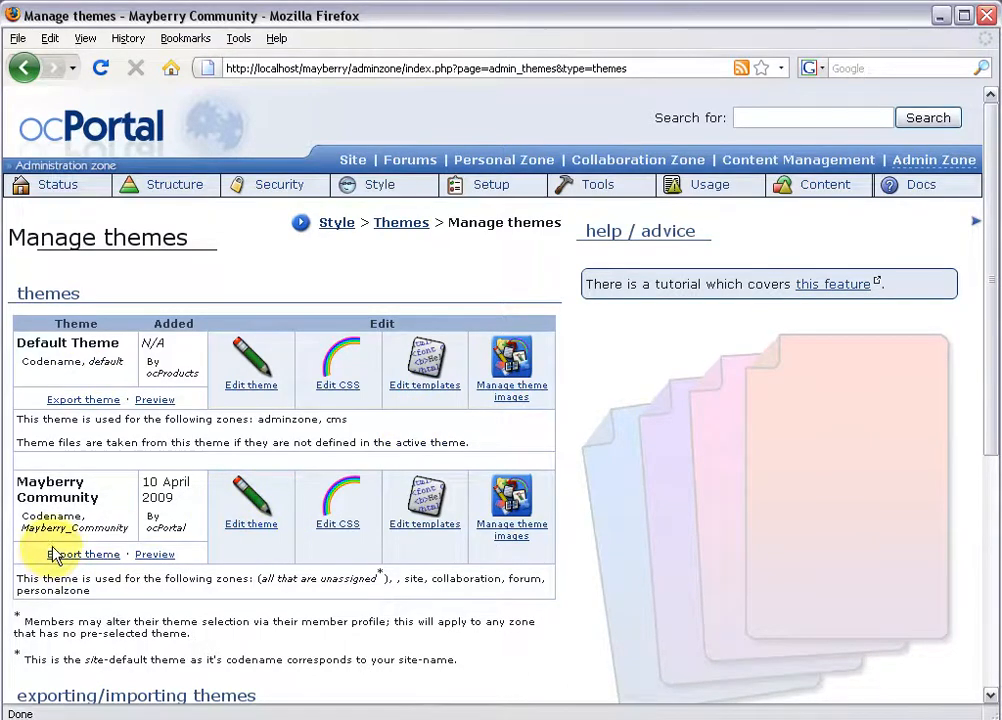
left_click_drag(18, 494, 557, 546)
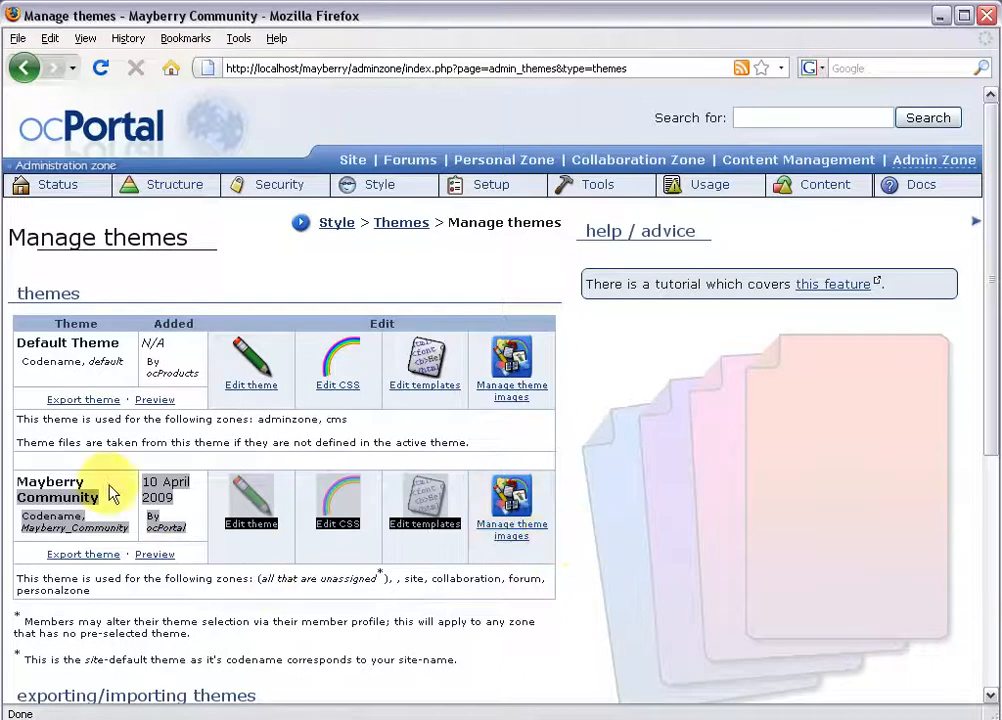
left_click(64, 488)
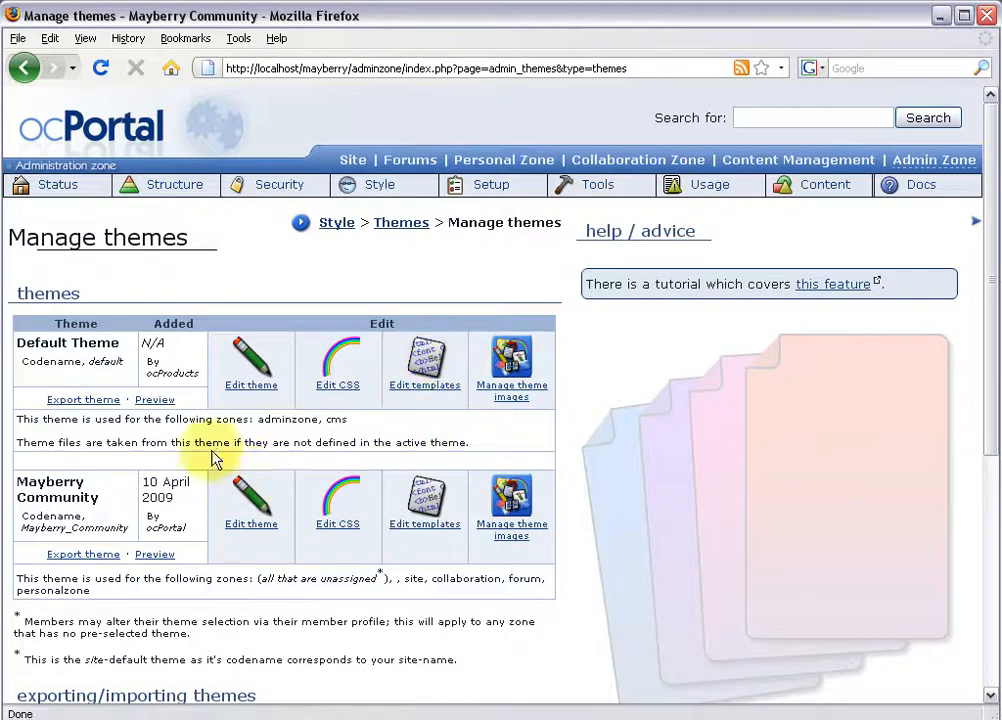
double_click(282, 419)
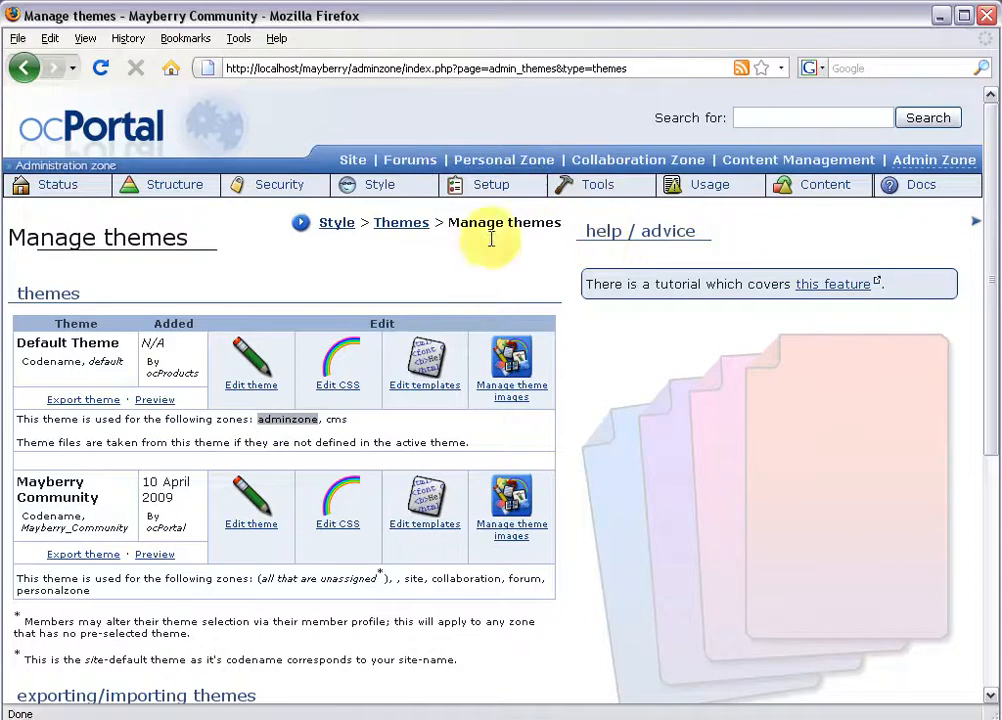
left_click(278, 431)
left_click_drag(16, 488, 555, 509)
left_click(572, 542)
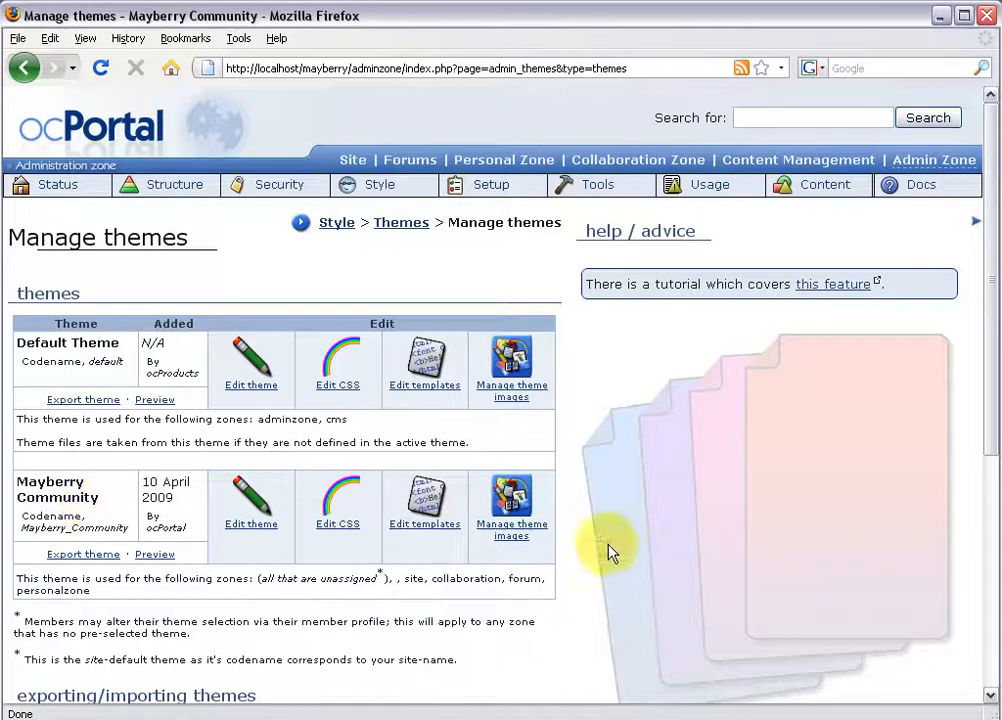
Start adding a new theme image to the Mayberry Community theme with the codename header_bg
left_click(516, 502)
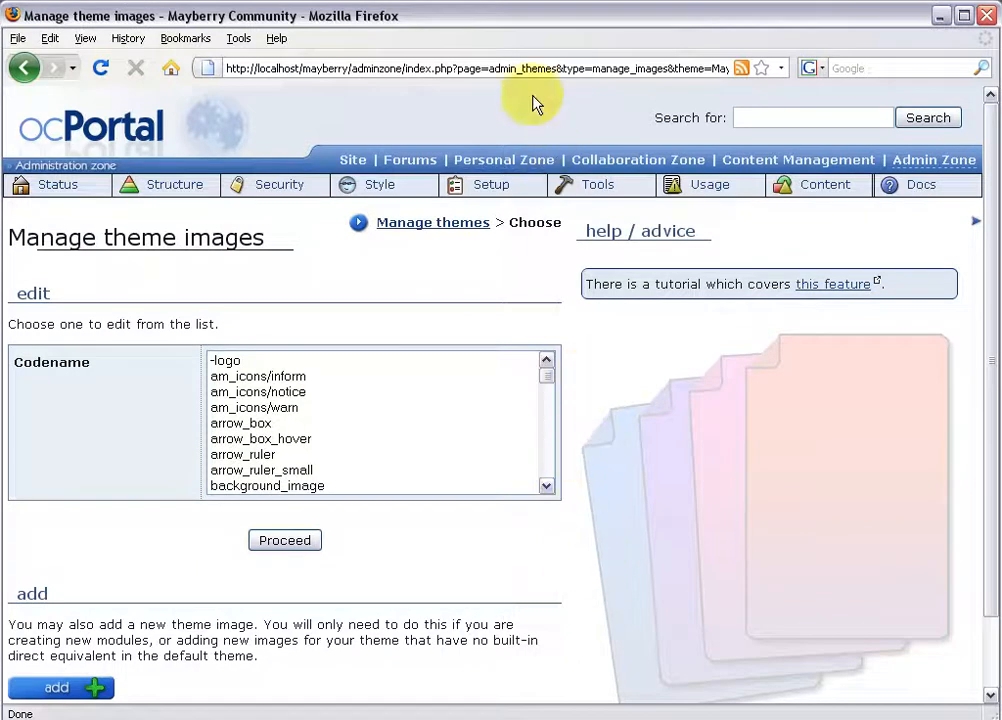
scroll(900, 500, "down", 1)
left_click(103, 646)
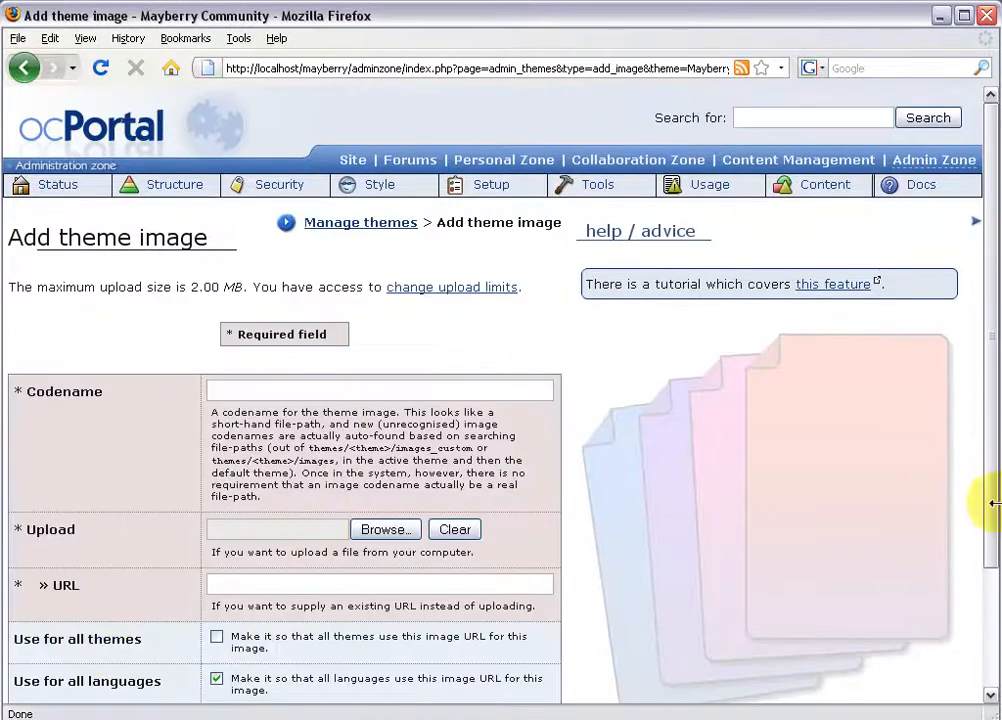
scroll(995, 530, "down", 2)
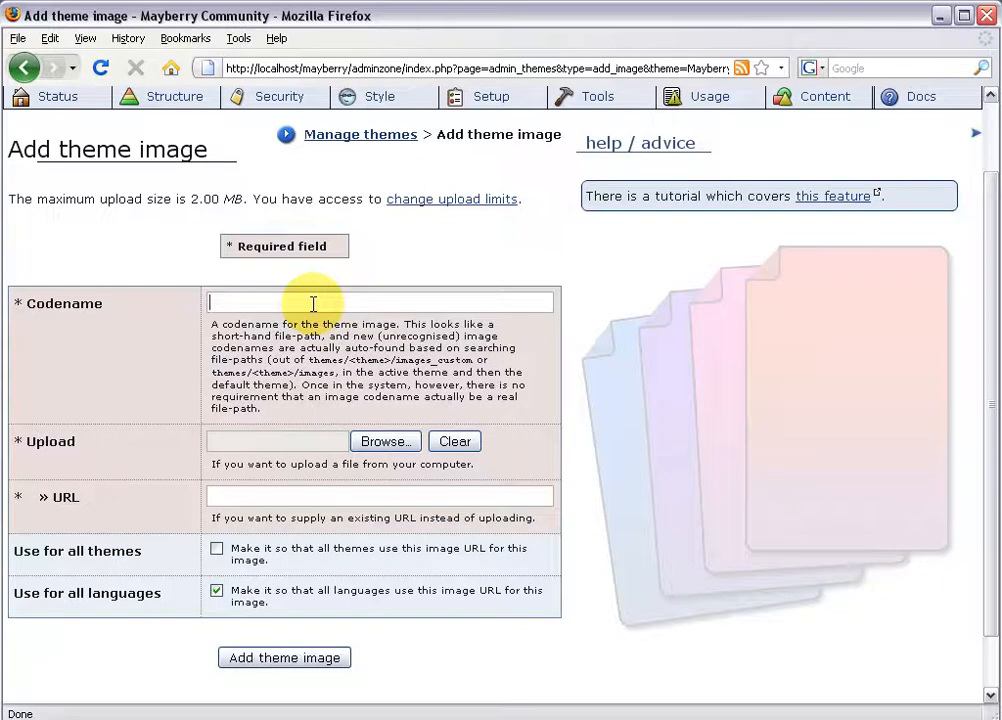
type("header_bg")
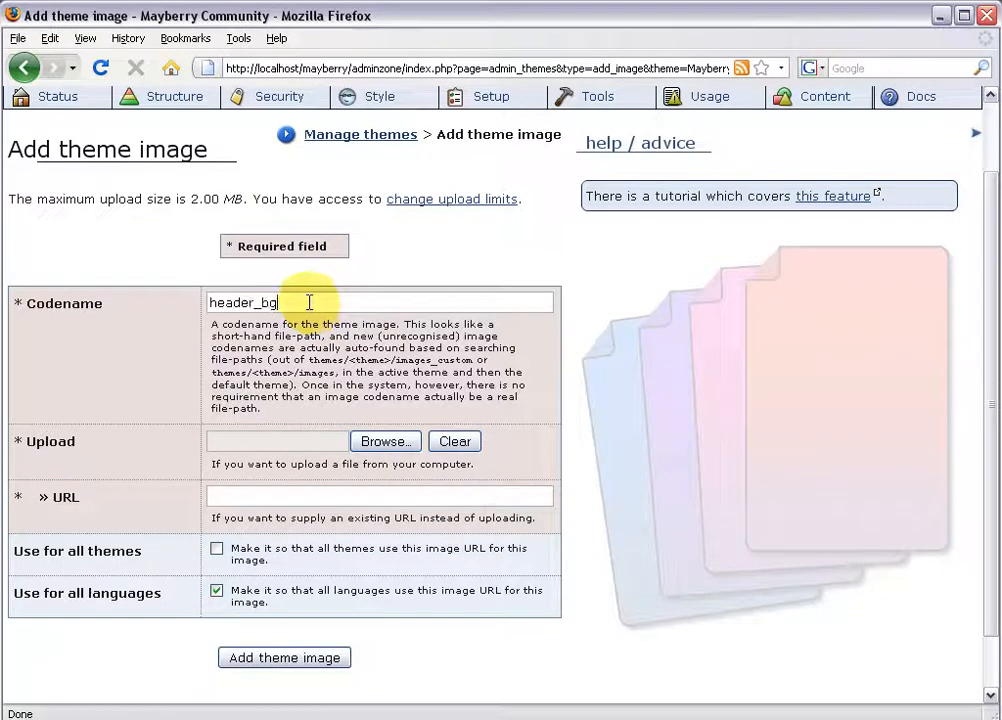
double_click(310, 303)
Choose header_bg.png from the Desktop as the upload file and add the theme image
left_click(386, 443)
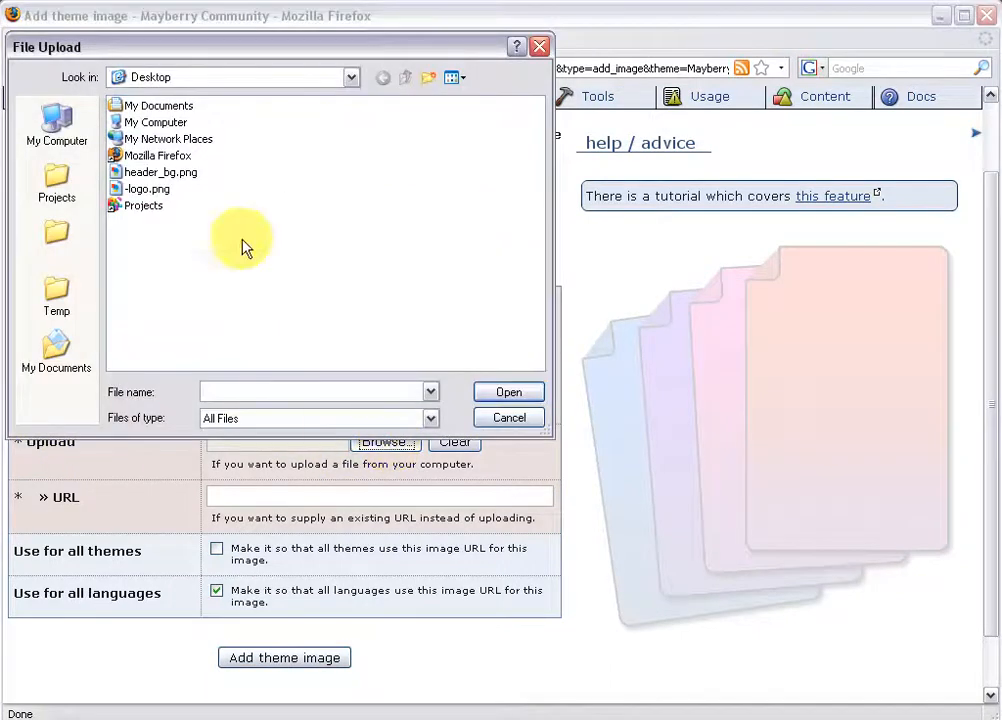
left_click(160, 172)
left_click(517, 398)
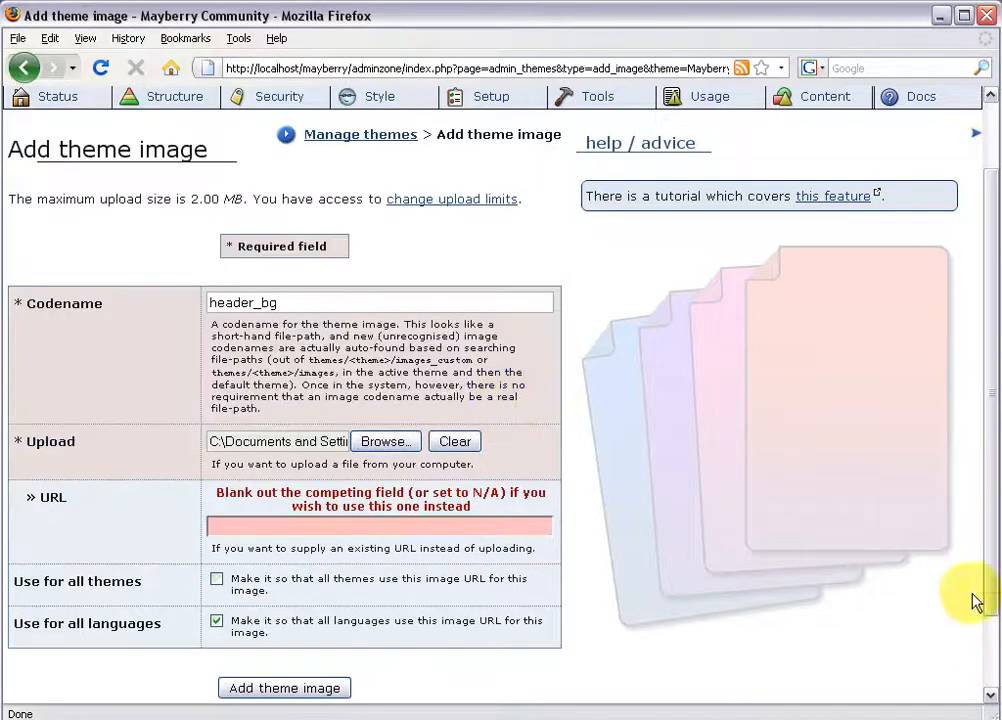
scroll(989, 544, "down", 1)
left_click(272, 655)
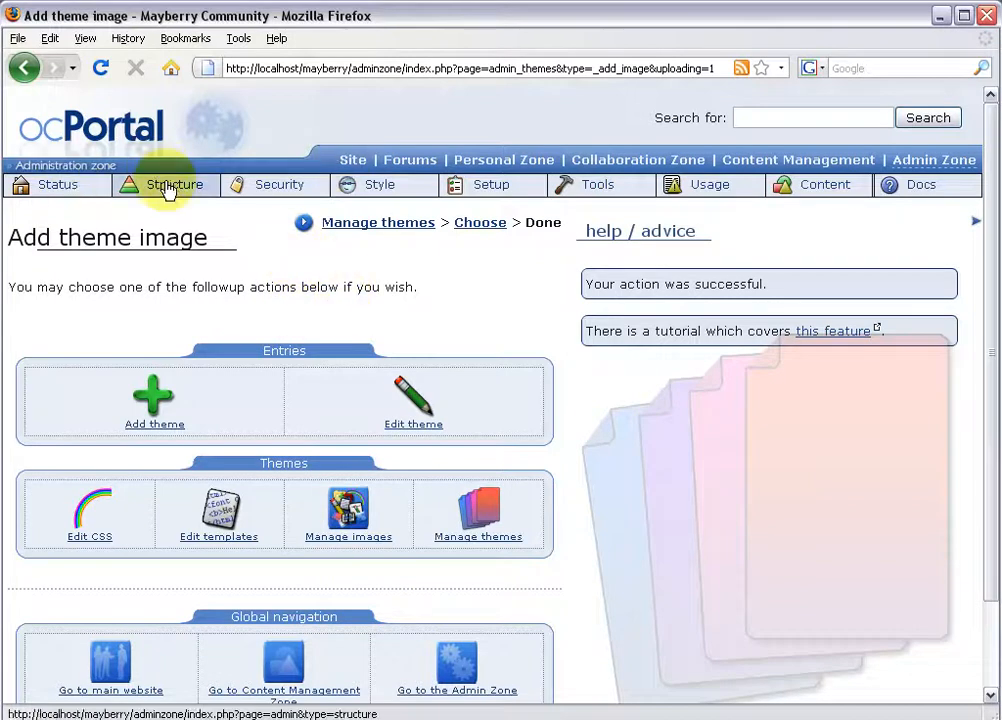
Return to the theme's image management and open the -logo theme image for editing
left_click(361, 522)
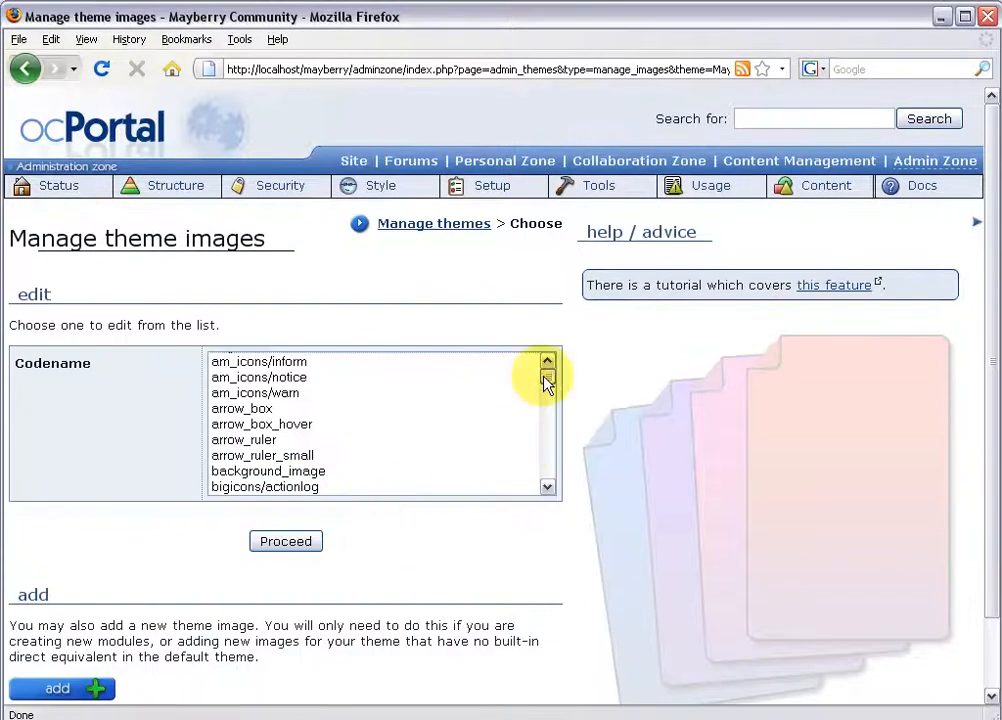
left_click_drag(544, 377, 546, 415)
left_click(548, 486)
left_click(282, 428)
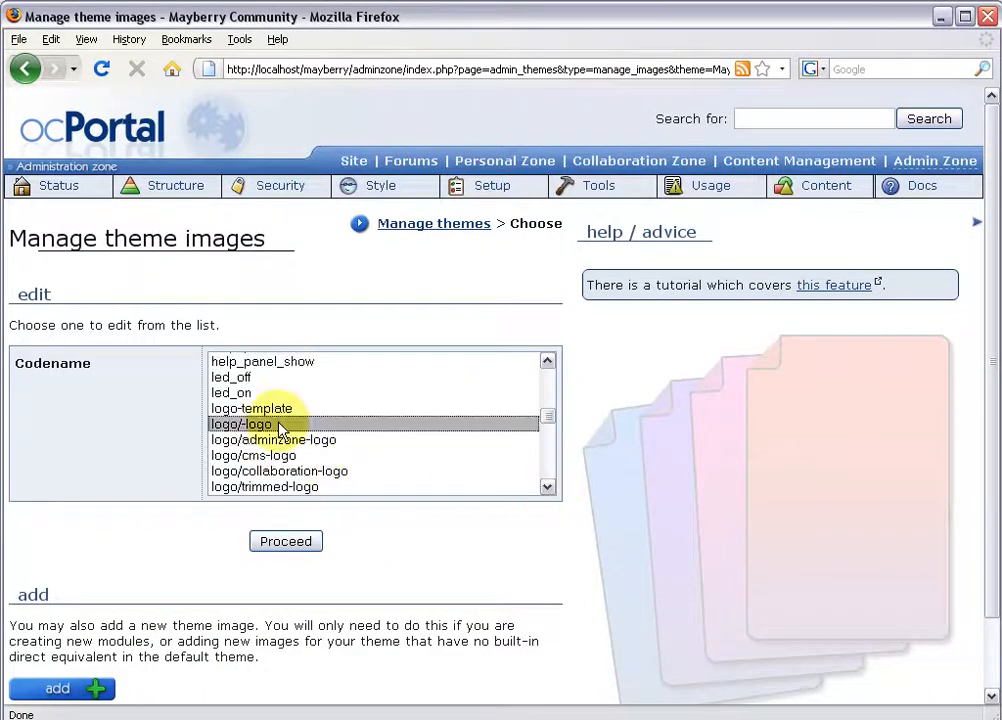
left_click(276, 543)
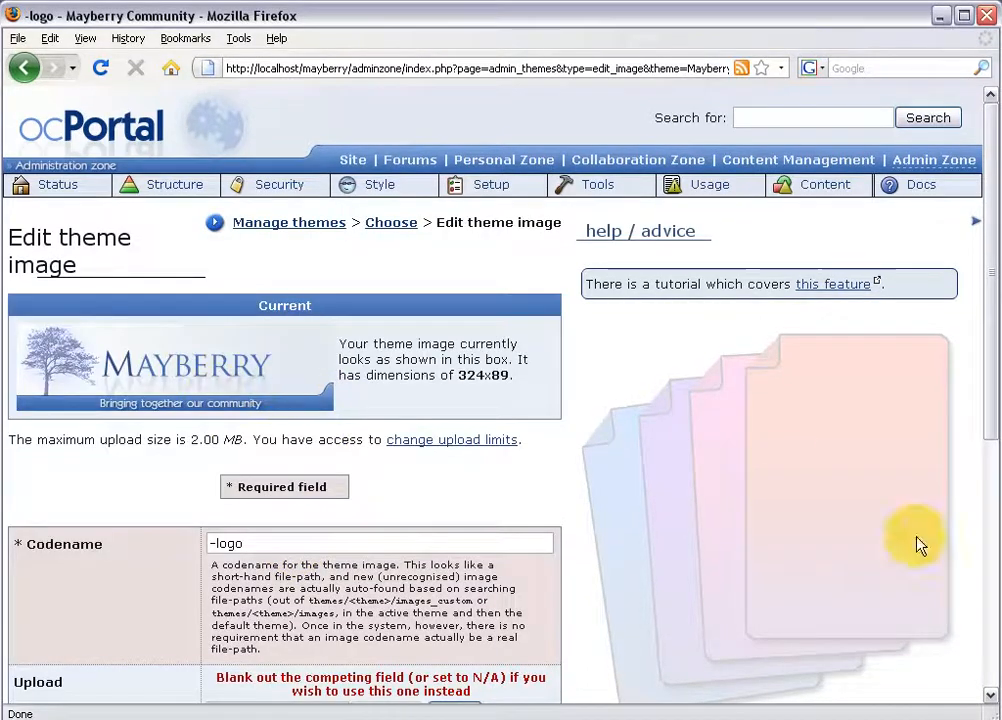
Clear the existing image URL of the -logo theme image so that a file can be uploaded
left_click_drag(990, 410, 970, 508)
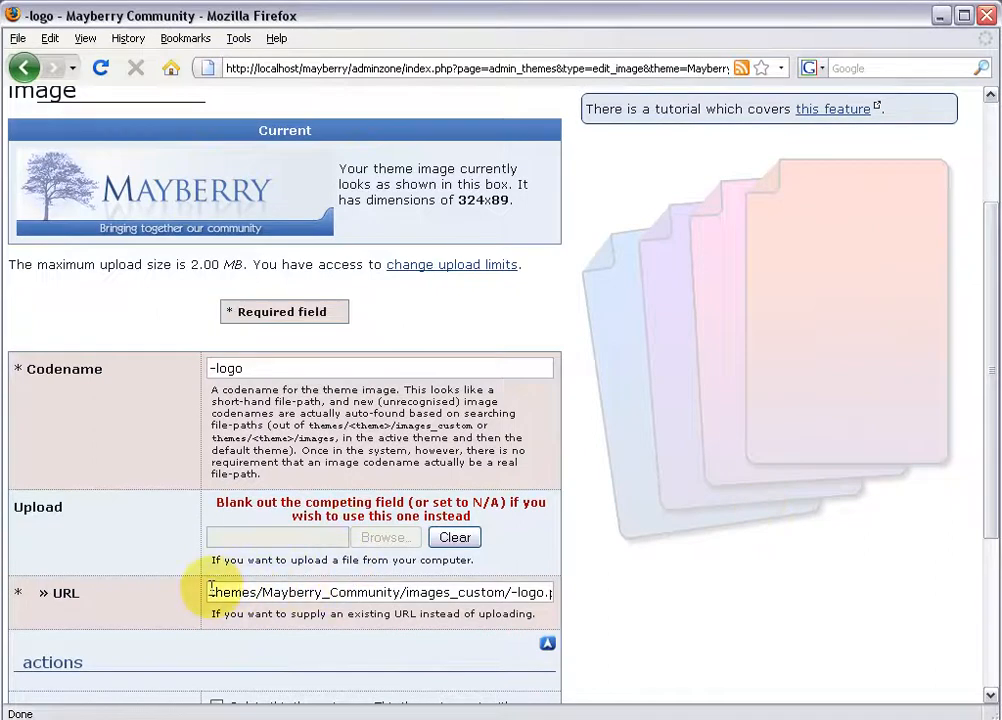
left_click_drag(208, 590, 651, 598)
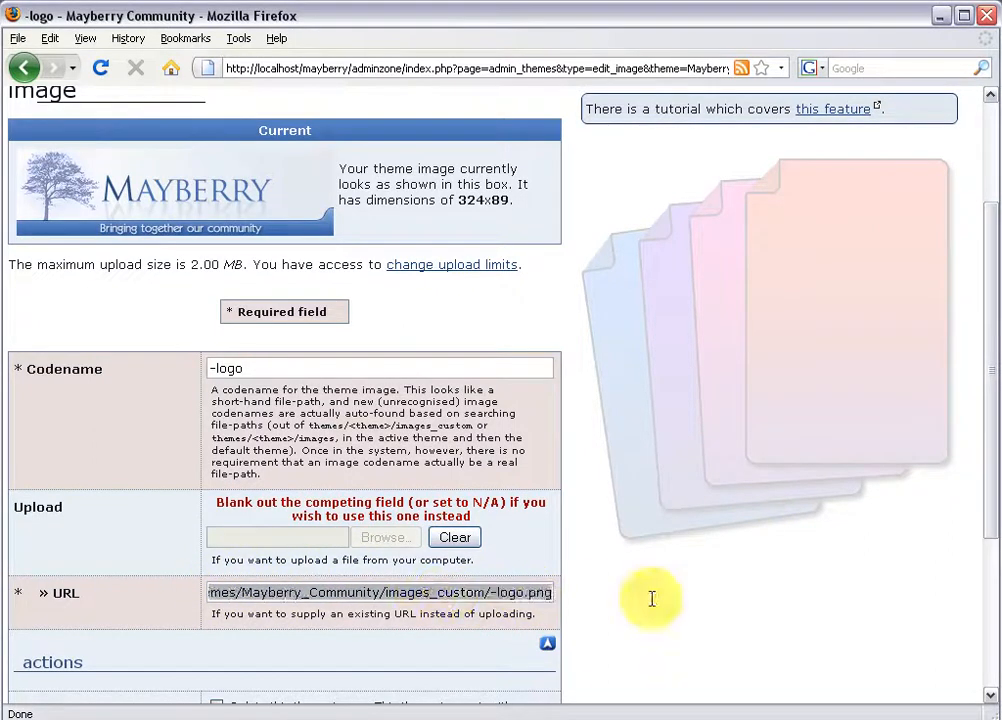
key("BackSpace")
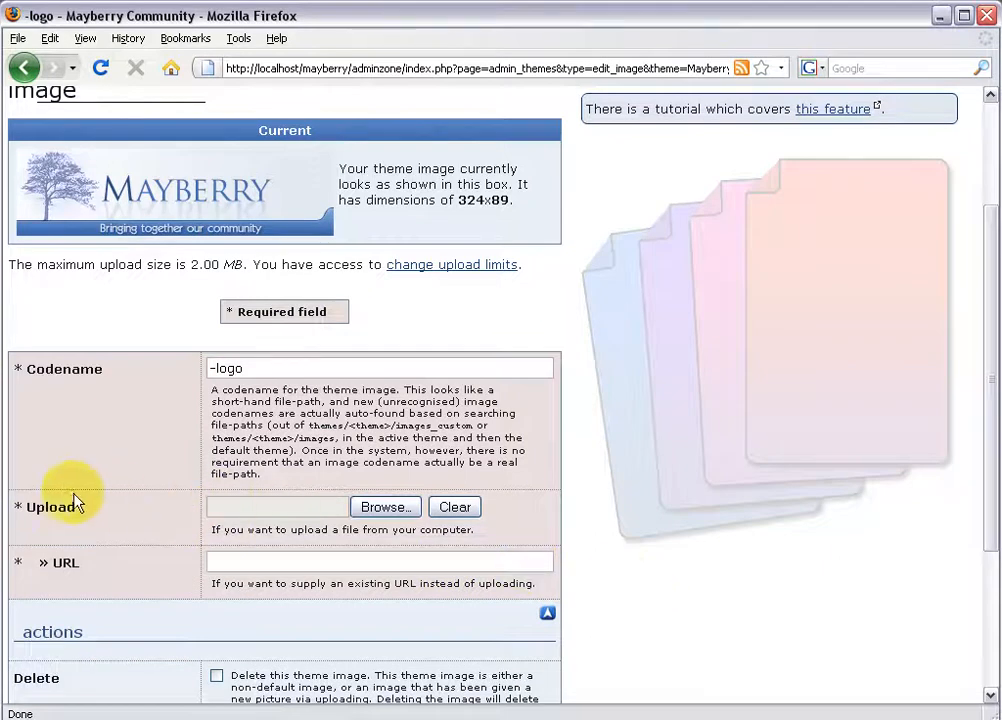
Choose -logo.png from the Desktop as the replacement logo file and save the theme image
left_click(375, 521)
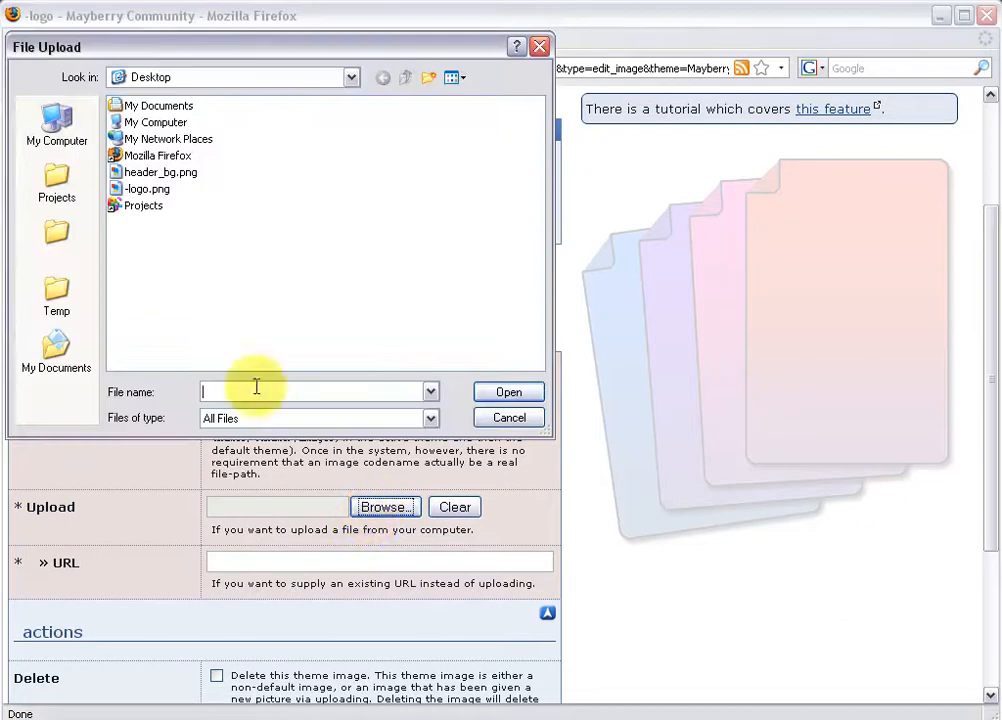
left_click(152, 189)
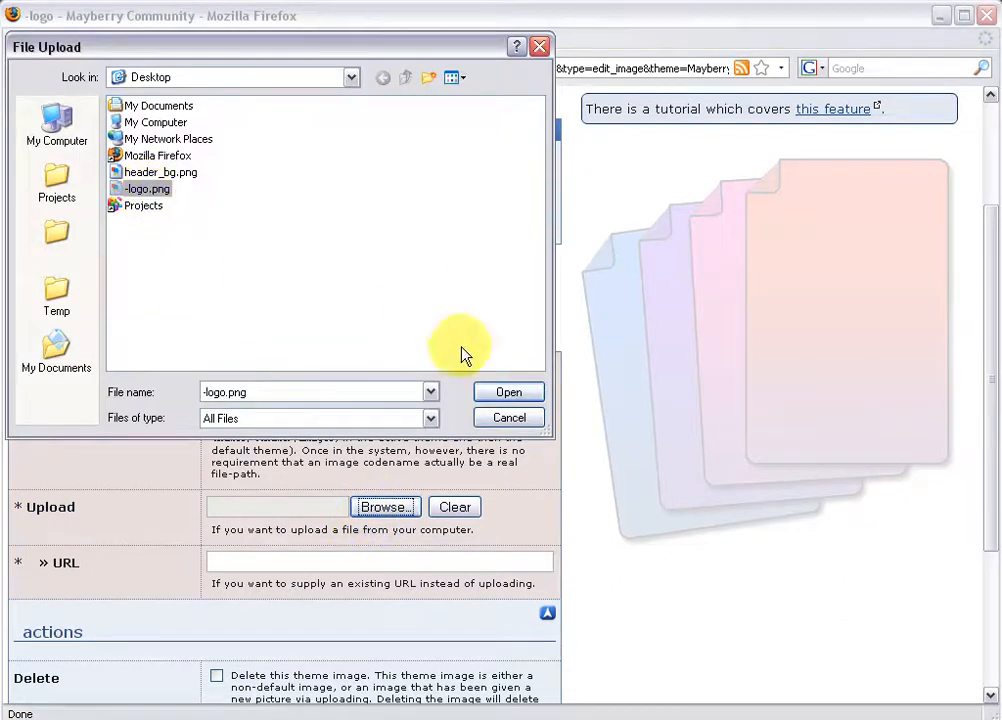
left_click(514, 394)
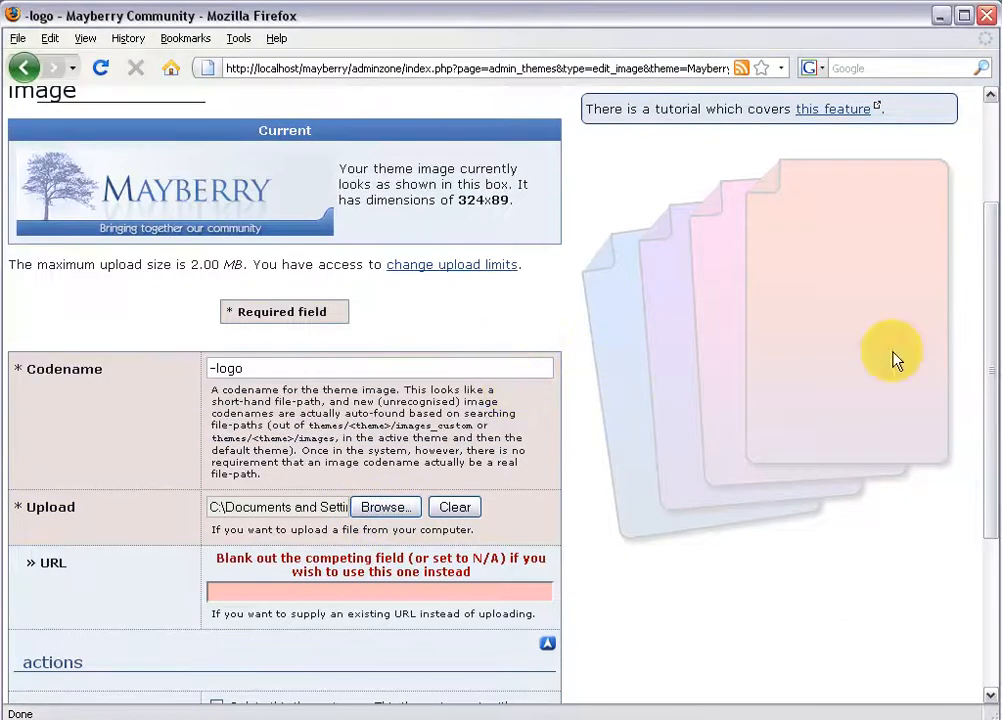
left_click_drag(984, 376, 986, 522)
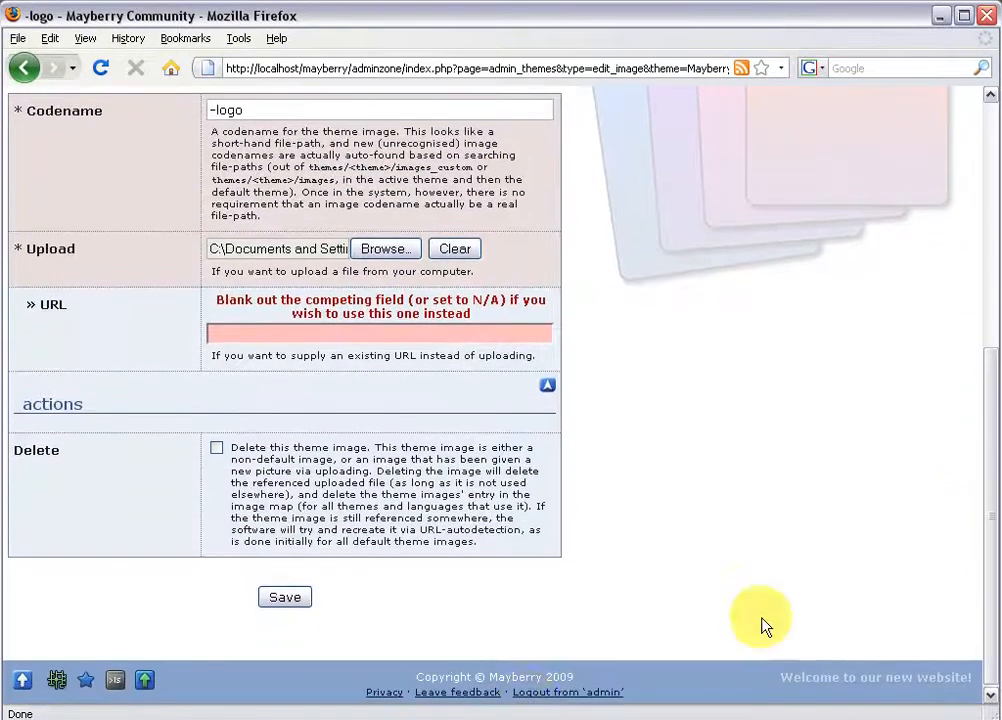
left_click(283, 602)
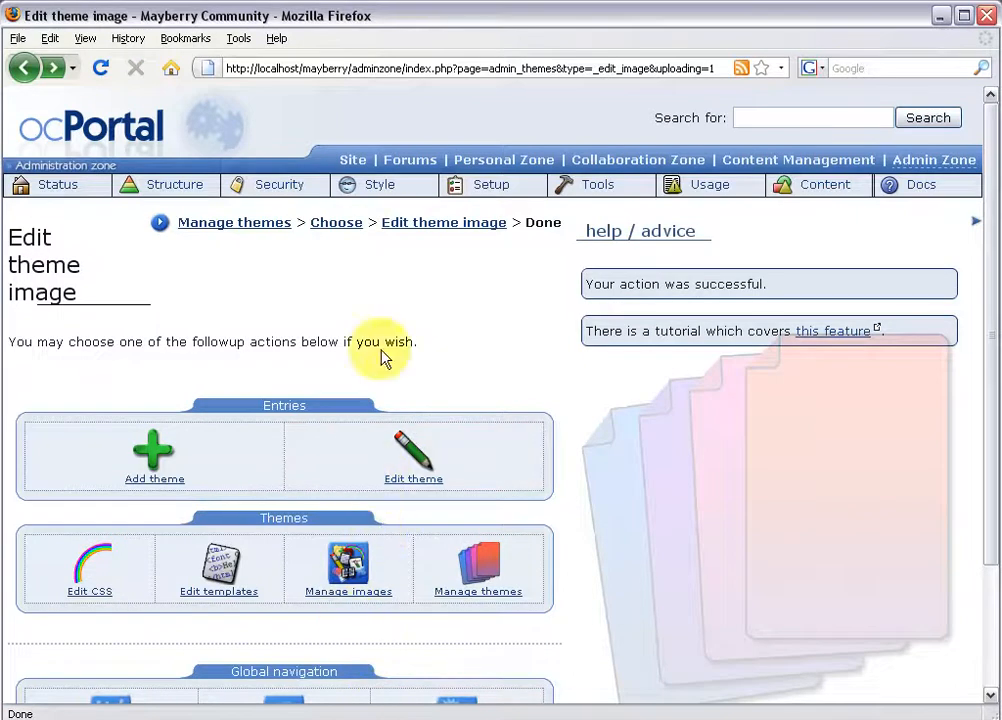
View the header on the site's front page and return to the Admin Zone at localhost/mayberry/adminzone
left_click(351, 162)
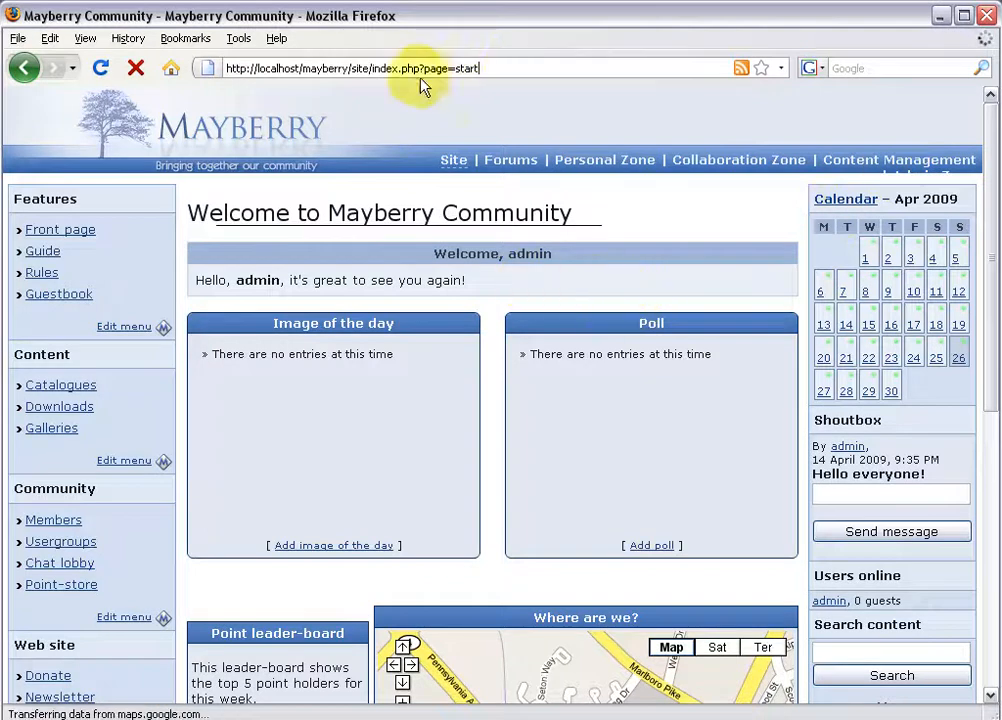
left_click_drag(479, 69, 354, 69)
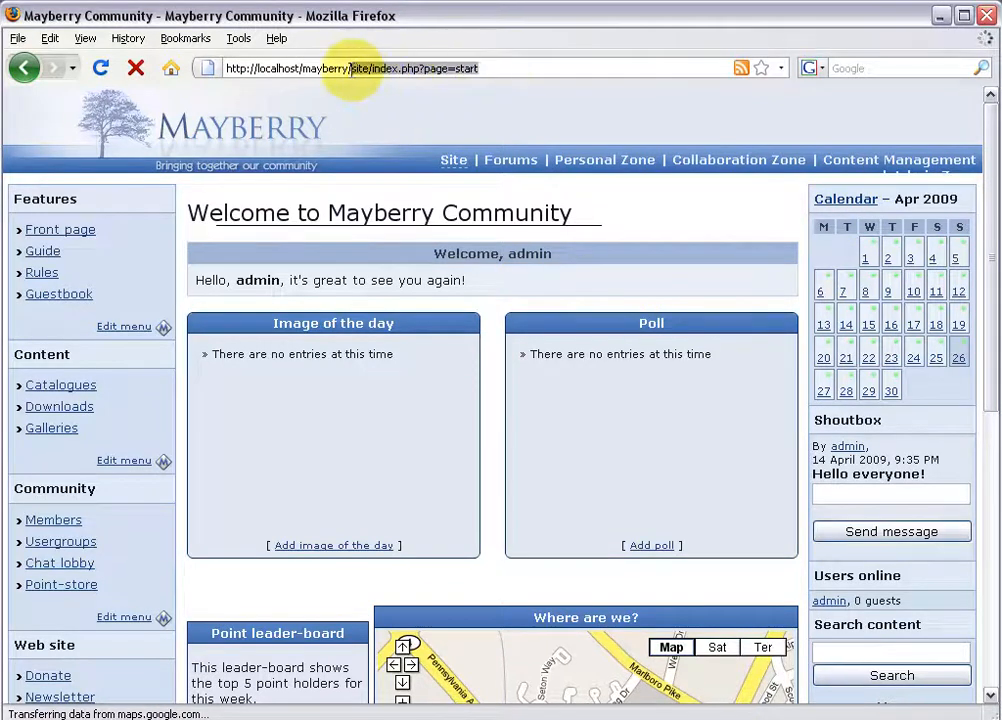
key("BackSpace")
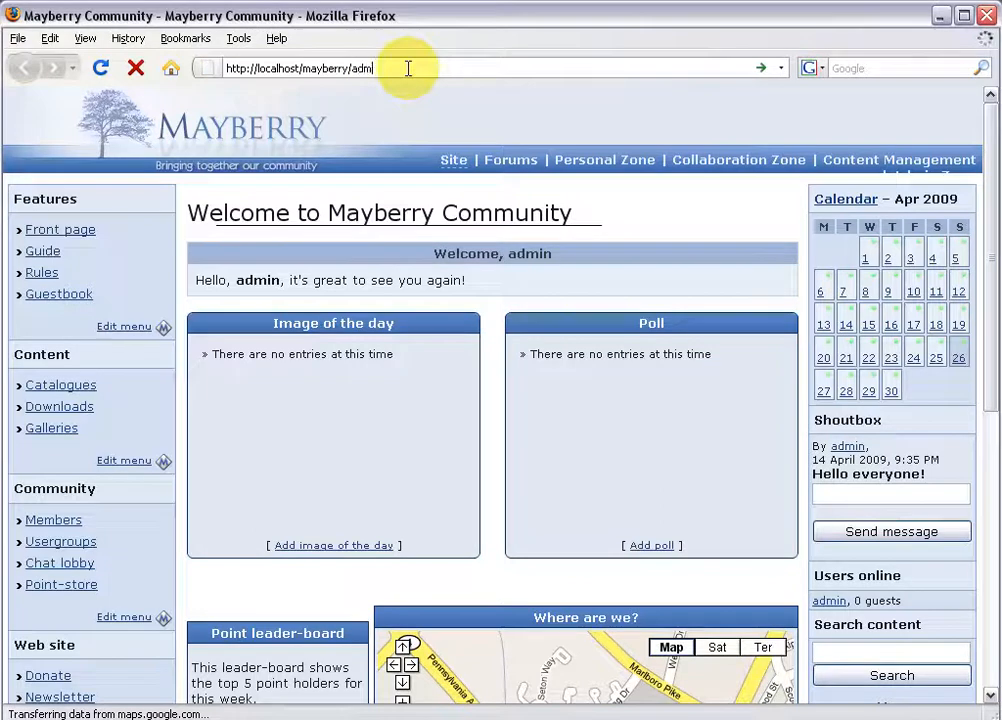
type("adminzone")
key("Return")
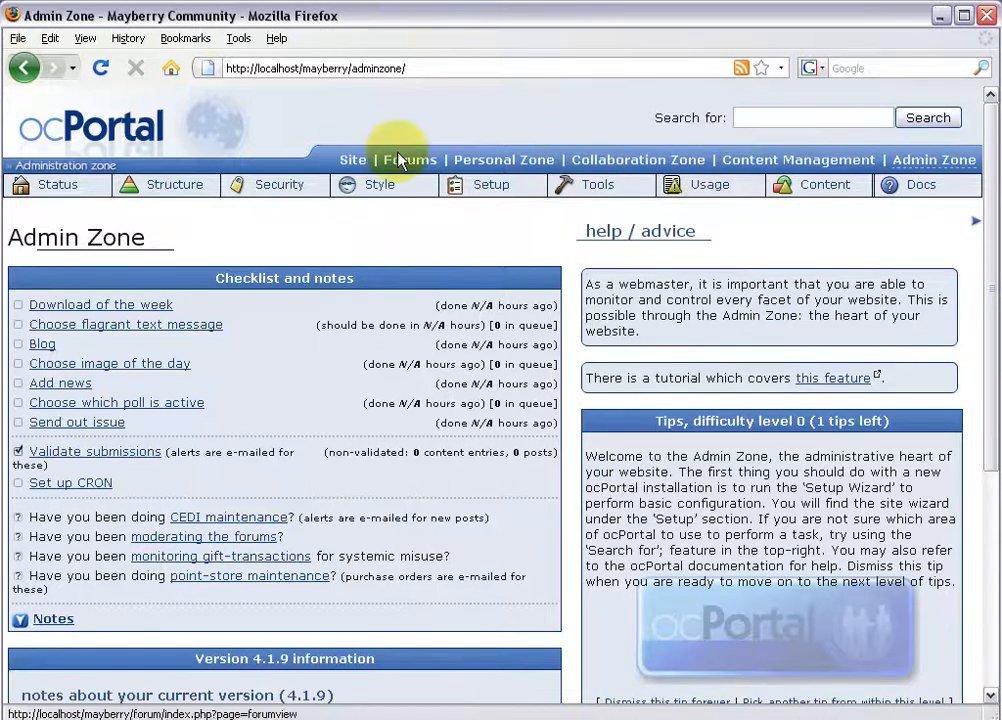
Go to the theme management in the Style section and open template editing for the Mayberry Community theme
left_click(382, 201)
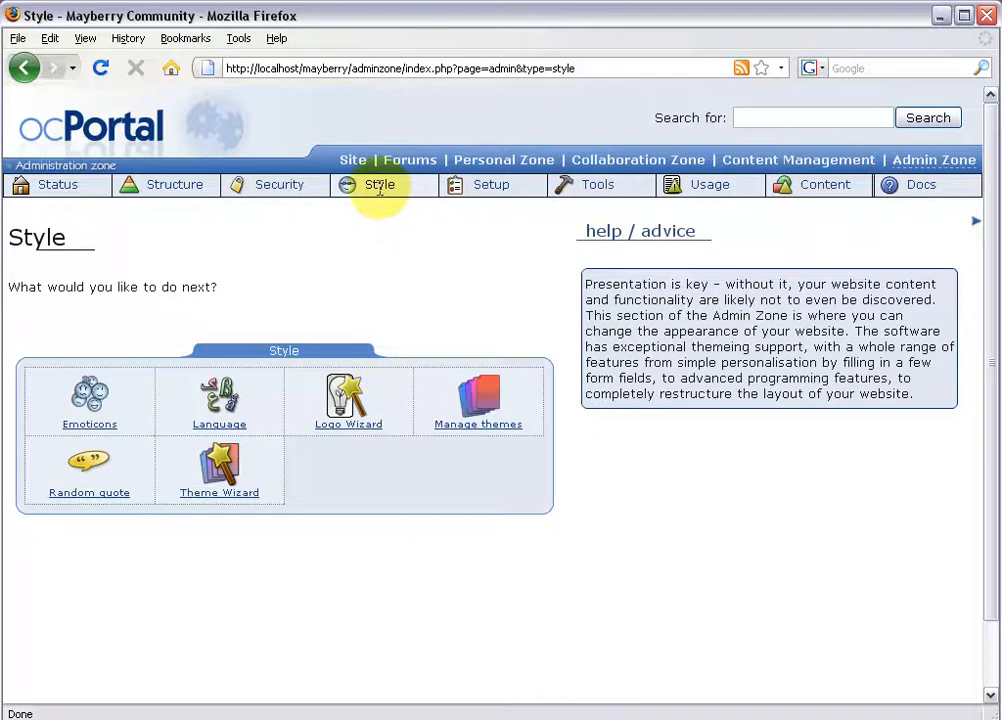
left_click(482, 405)
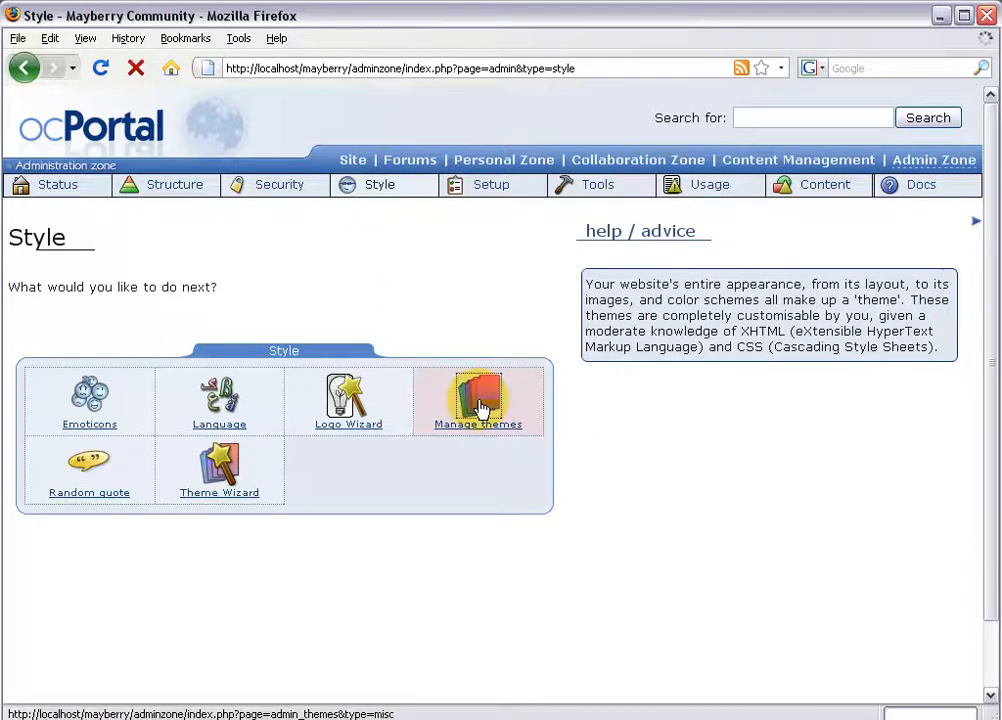
left_click(398, 425)
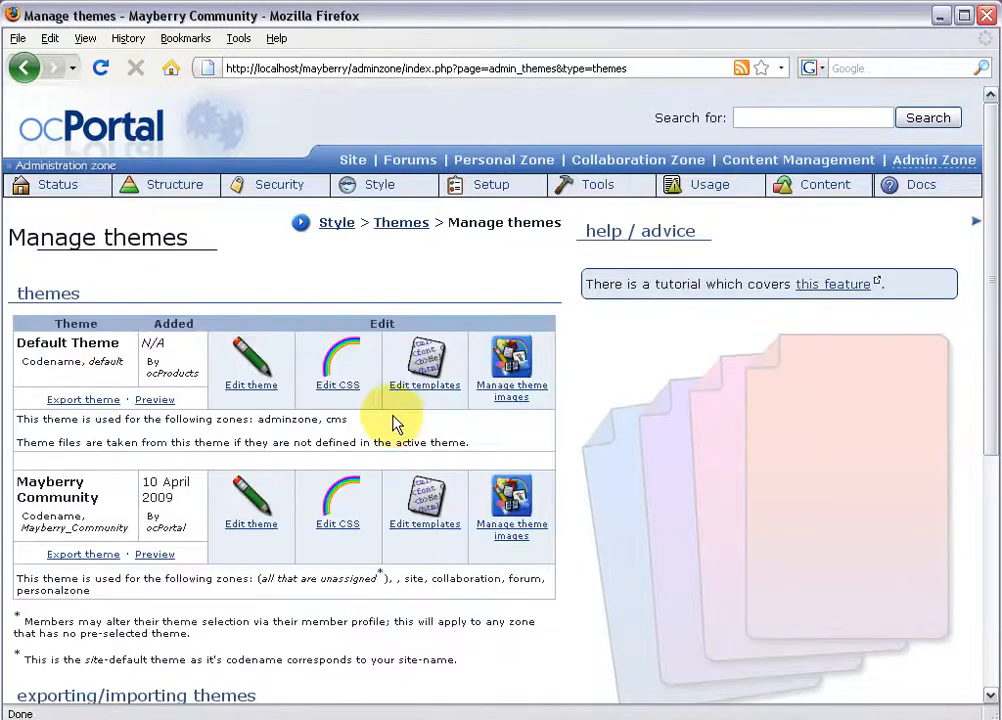
left_click(420, 530)
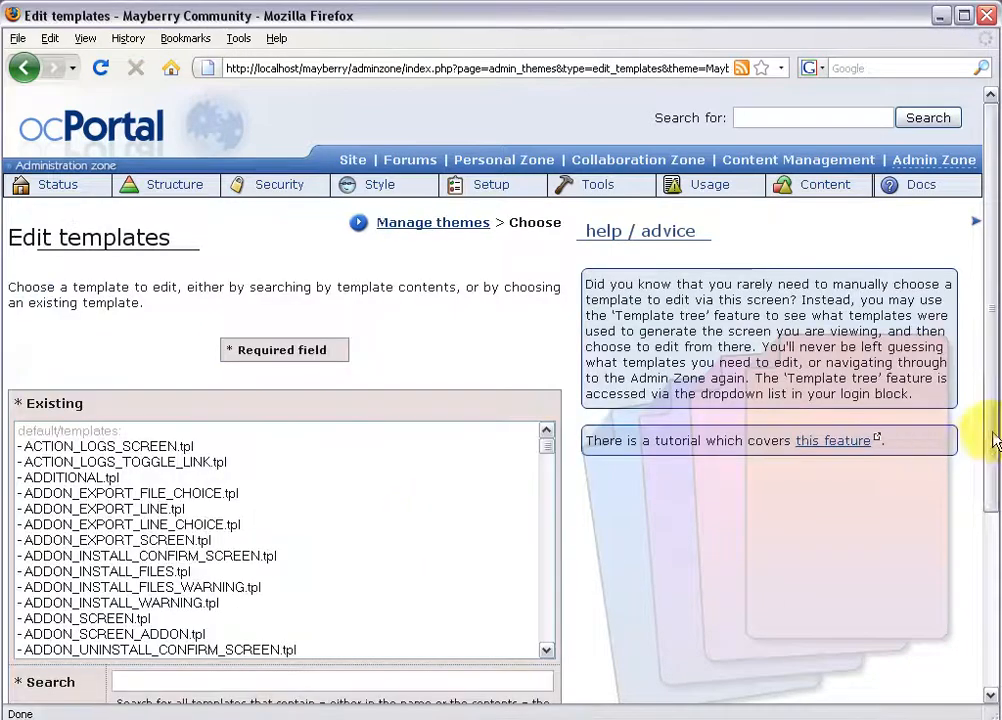
Look through the list of existing templates available for the Mayberry Community theme
scroll(986, 470, "down", 2)
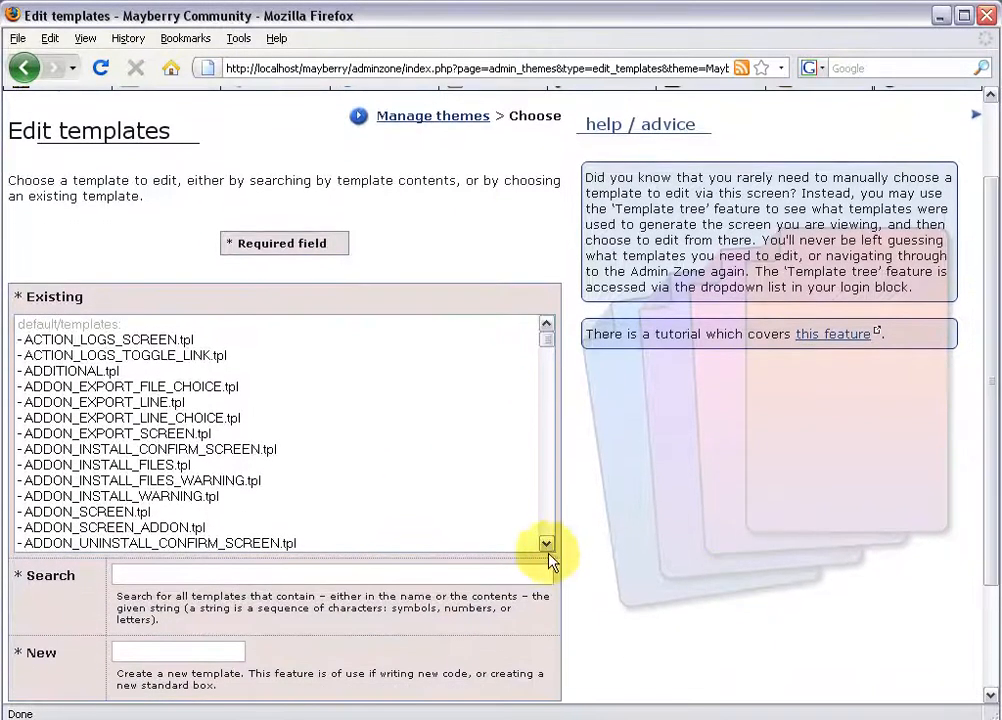
left_click_drag(546, 350, 551, 468)
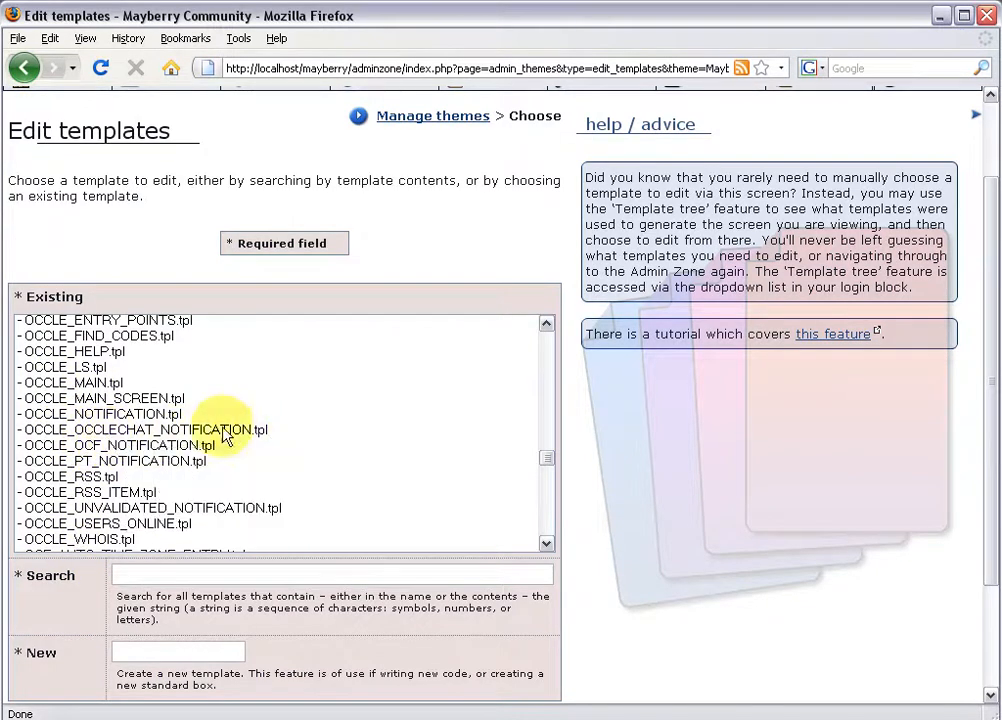
left_click_drag(549, 462, 550, 491)
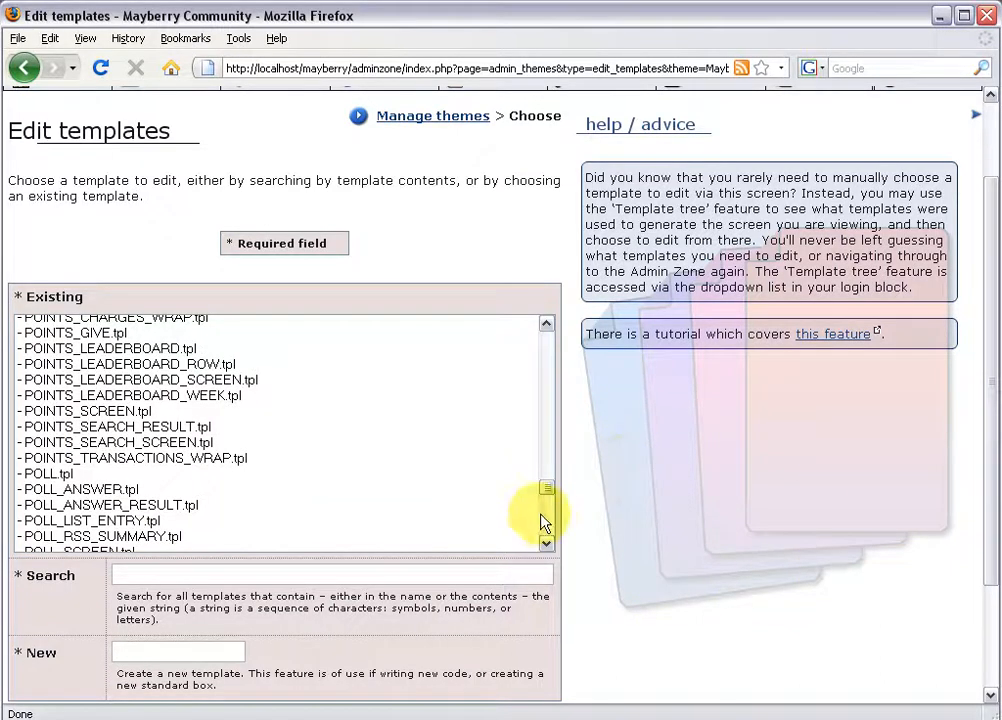
left_click_drag(549, 497, 548, 481)
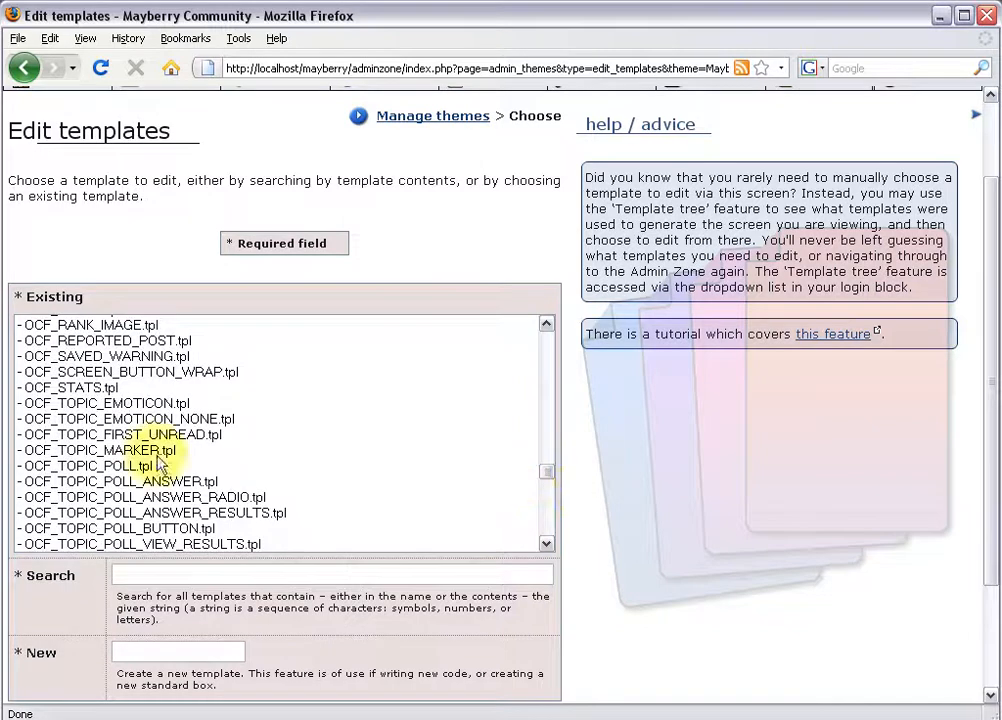
mouse_move(538, 480)
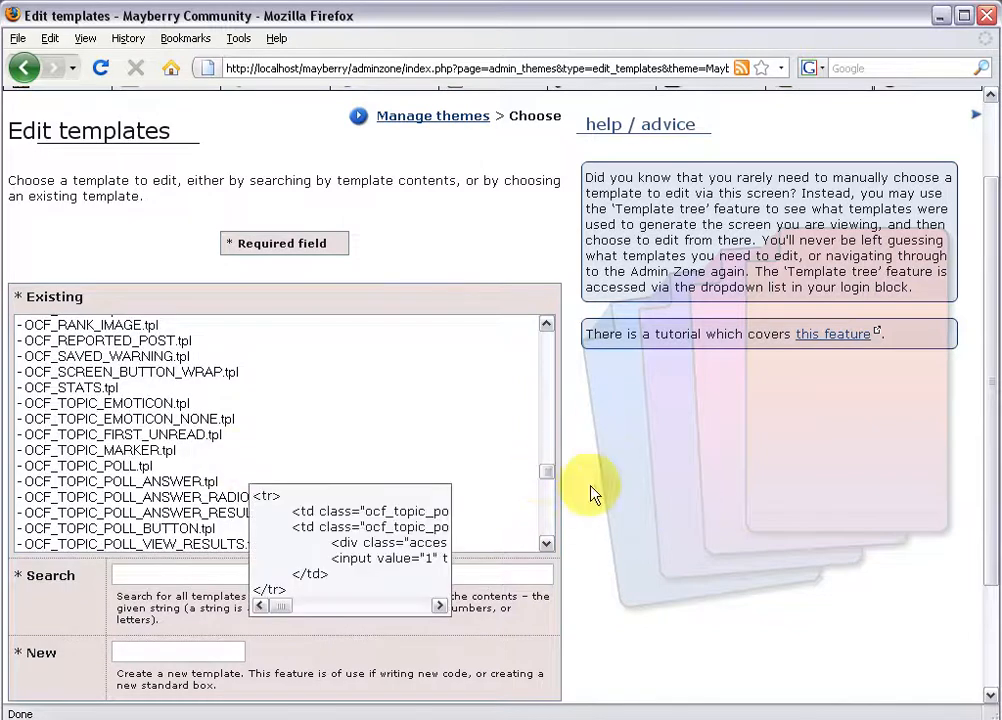
mouse_move(549, 468)
left_mouse_down()
mouse_move(550, 449)
mouse_move(550, 478)
mouse_move(549, 450)
left_mouse_up()
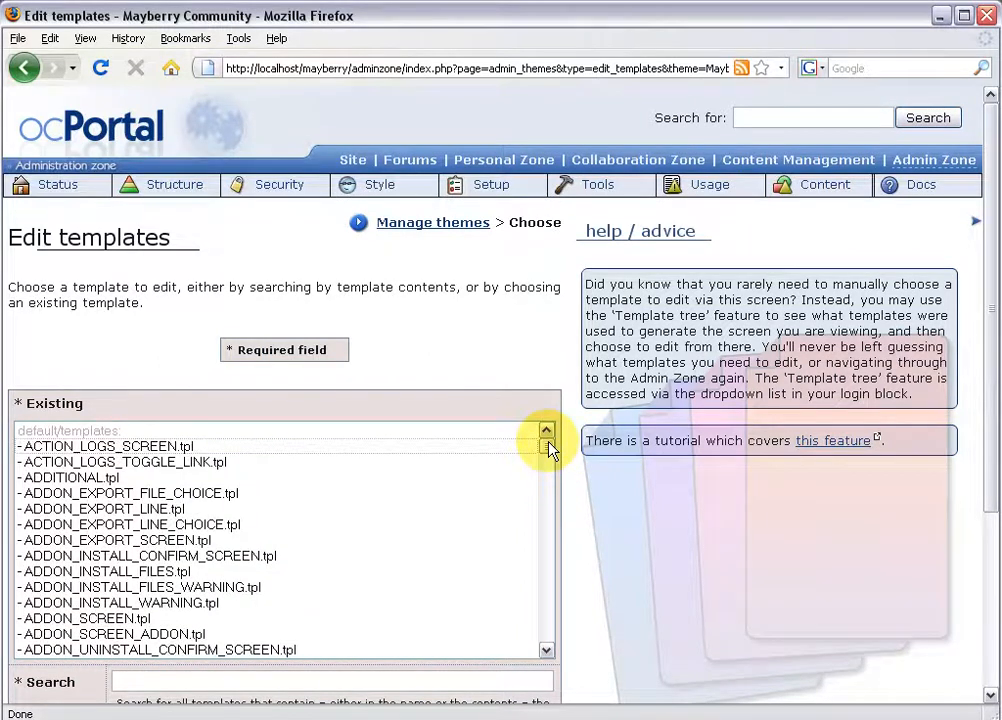
left_click_drag(993, 496, 993, 529)
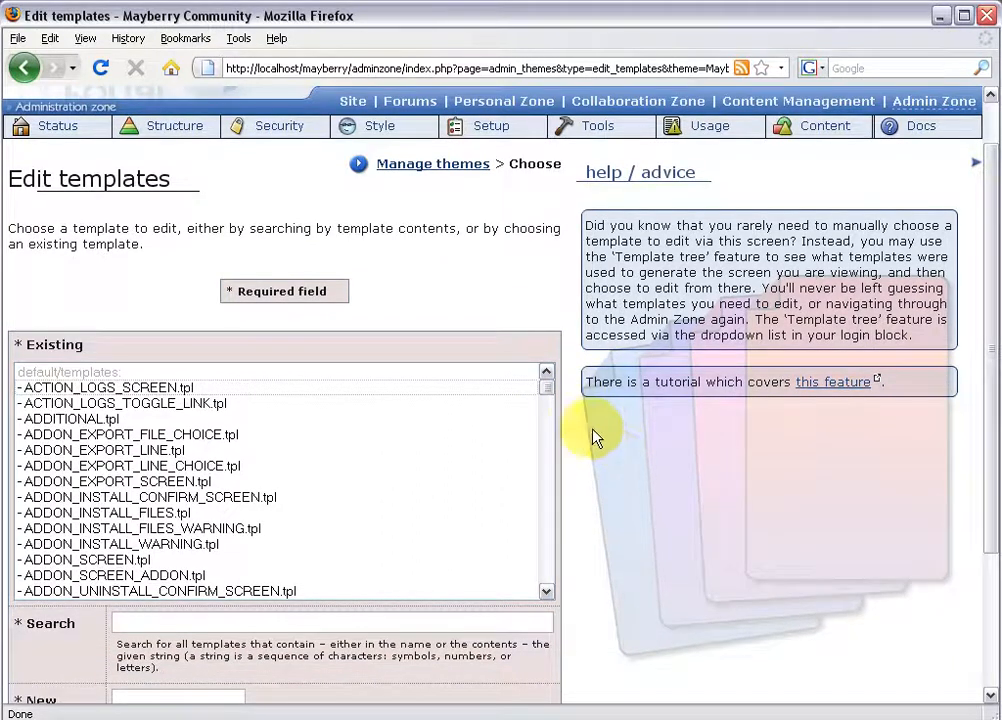
left_click_drag(554, 395, 548, 490)
scroll(788, 515, "down", 1)
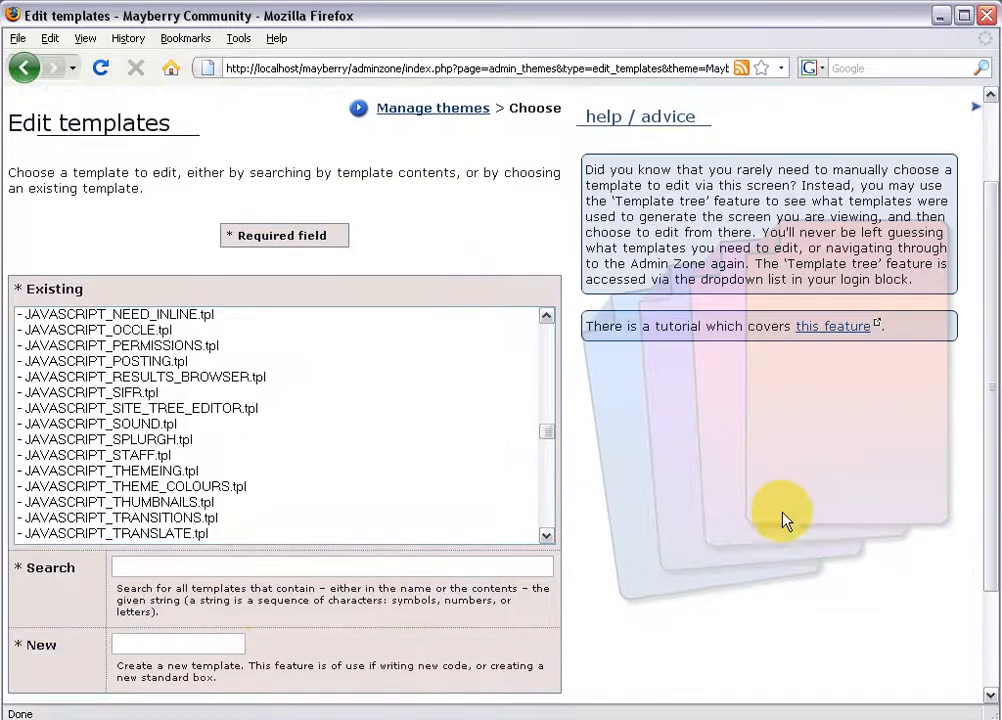
left_click(141, 567)
type("header")
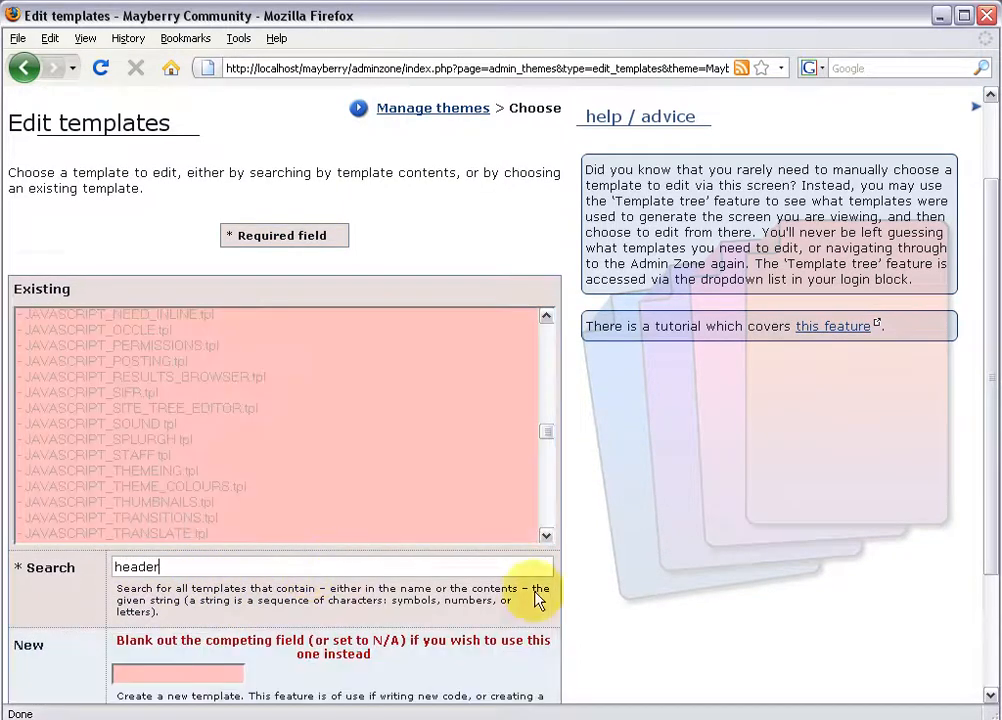
scroll(536, 597, "down", 3)
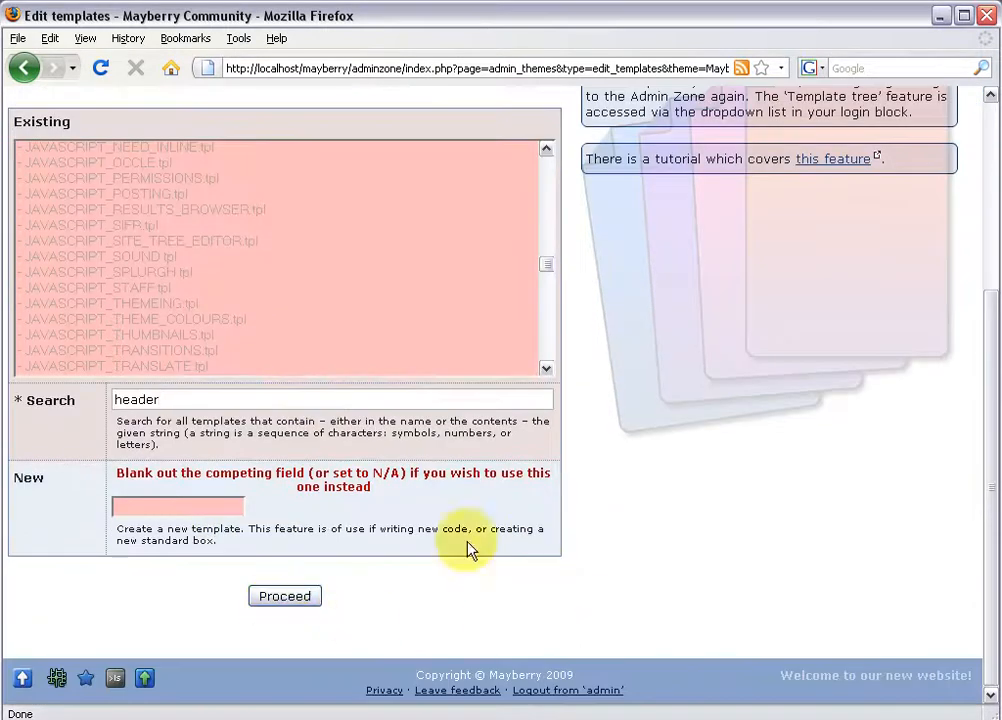
left_click_drag(197, 400, 70, 408)
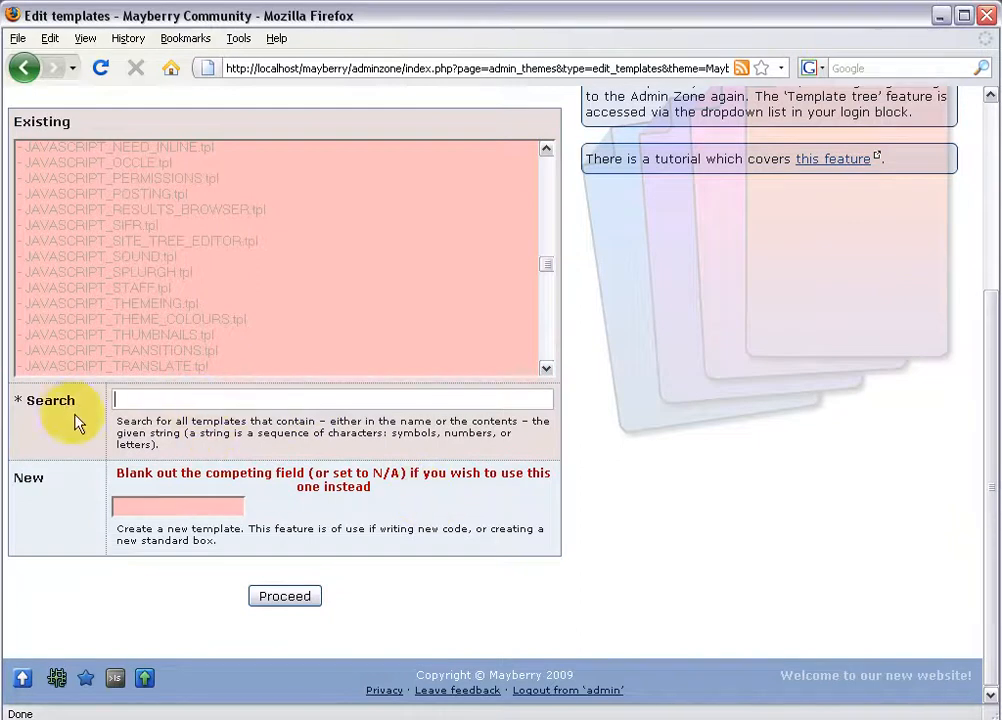
Select HEADER.tpl from the existing templates and open it for editing
left_click(100, 316)
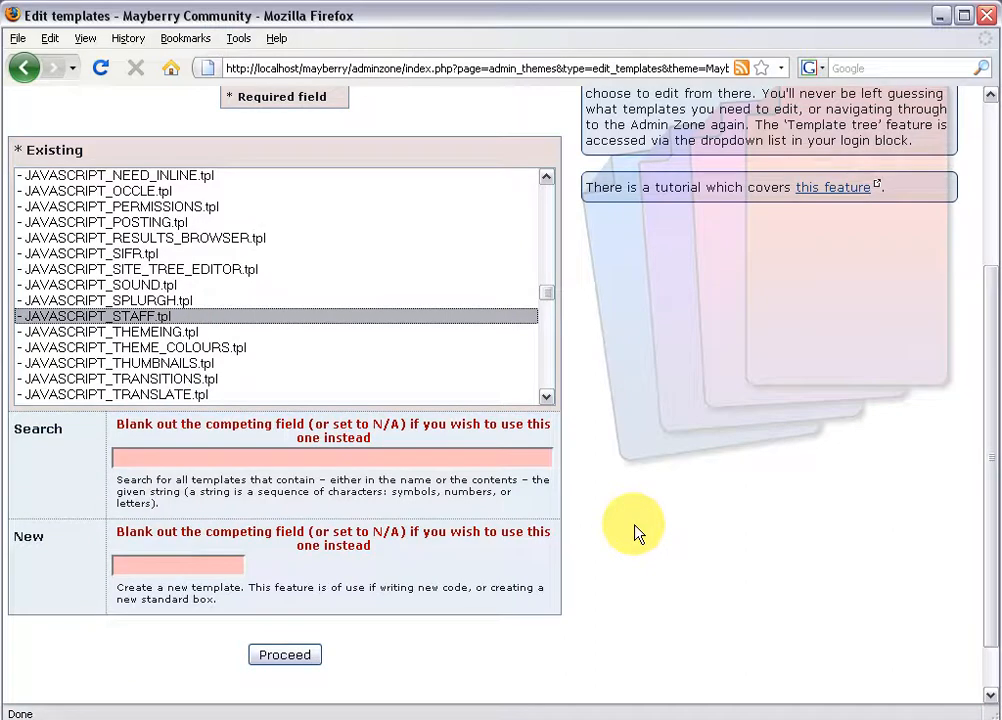
type("- he")
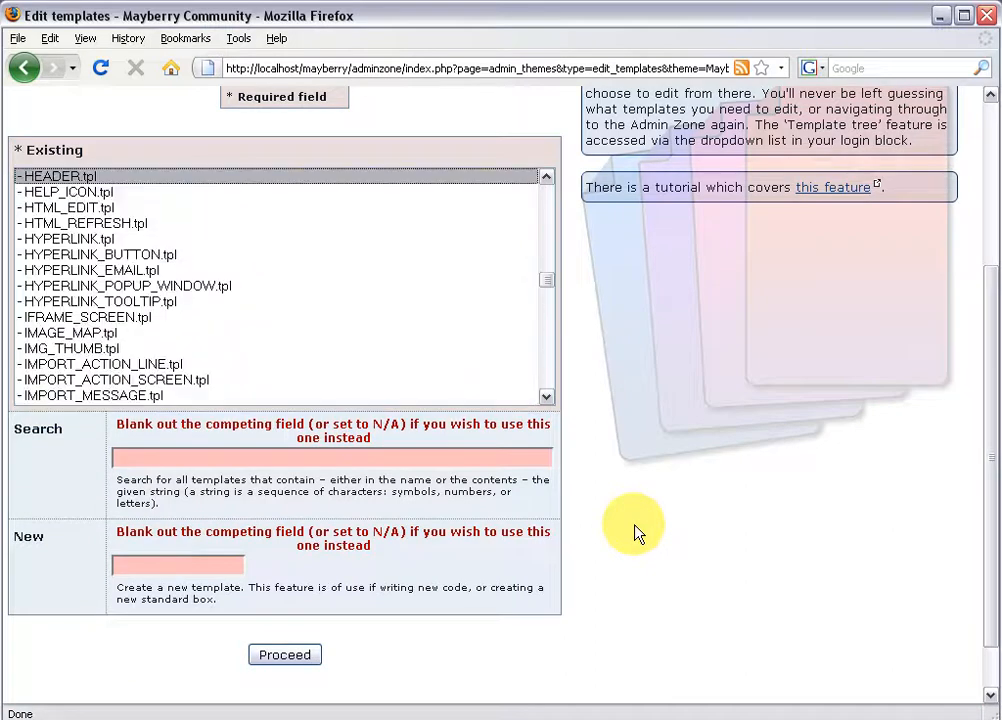
scroll(634, 530, "up", 2)
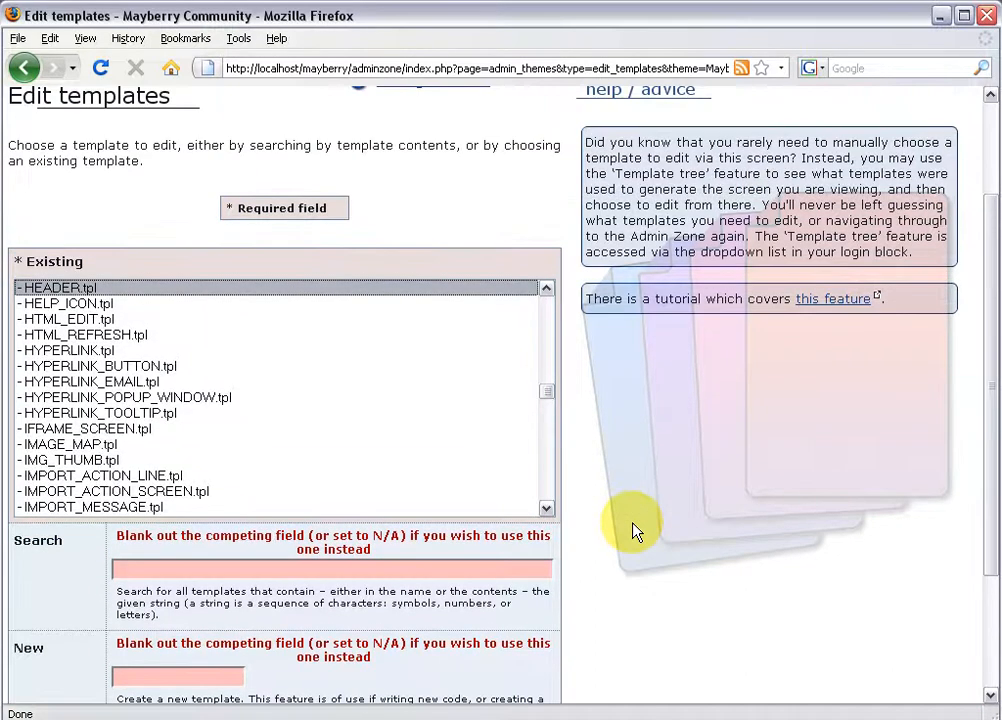
left_click(546, 289)
mouse_move(66, 348)
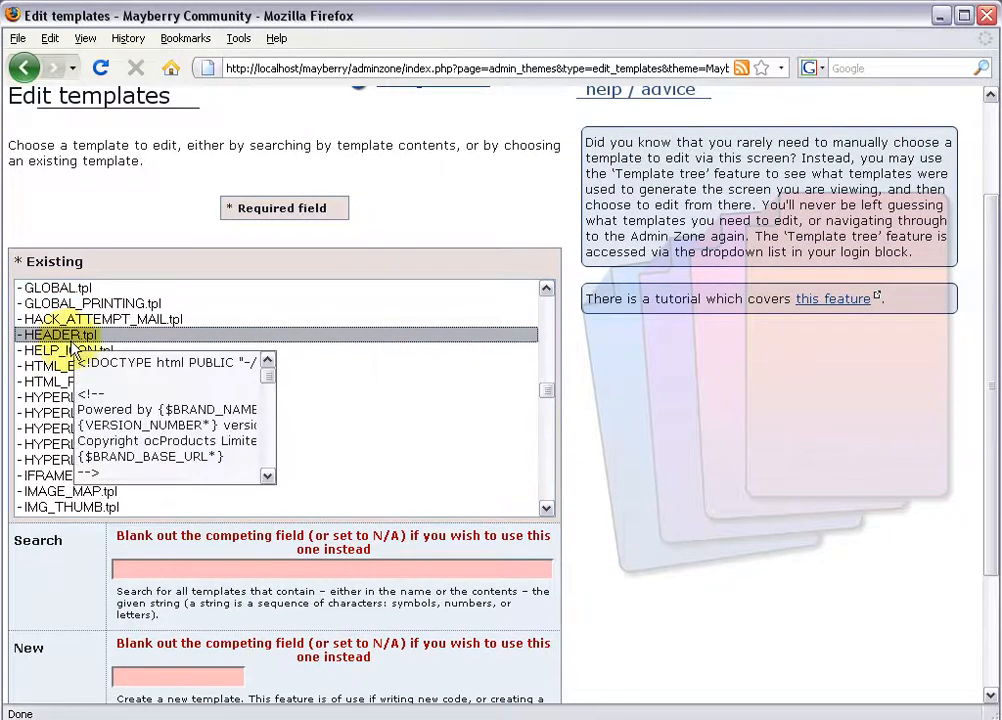
scroll(400, 630, "down", 2)
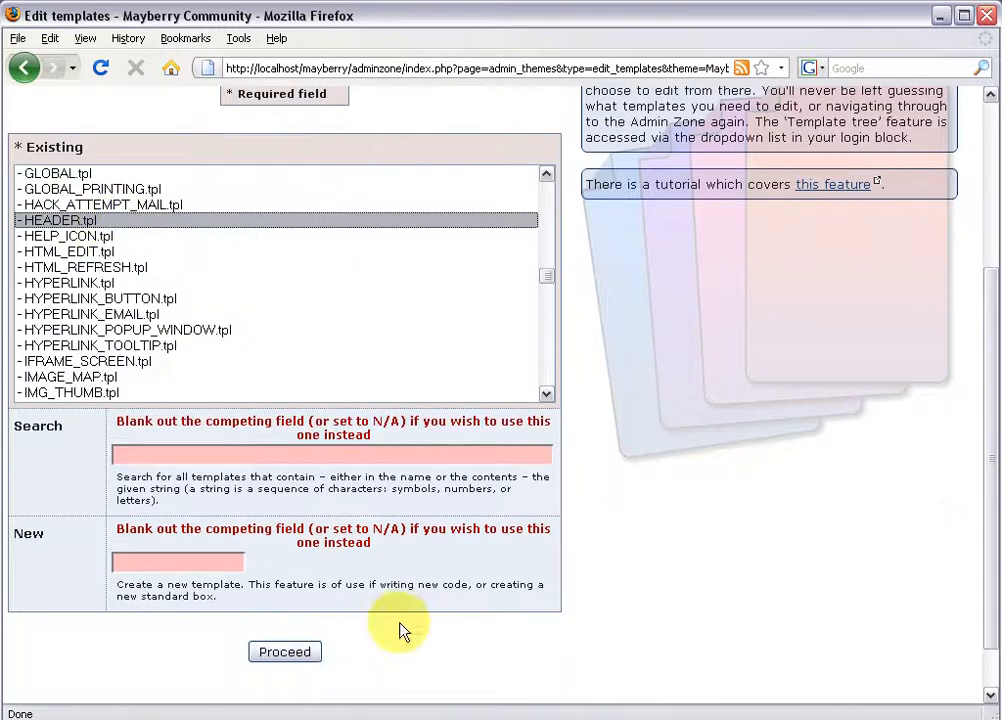
left_click(288, 655)
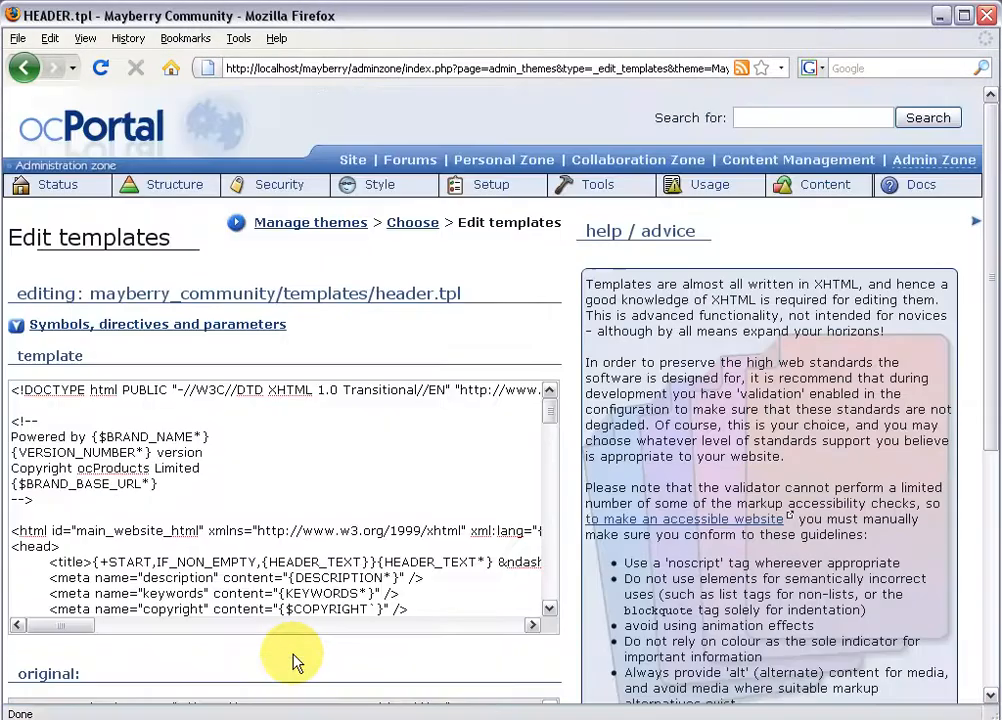
Examine the editable HEADER.tpl code and the original template code, including the meta tags in the head section
left_click_drag(991, 351, 993, 427)
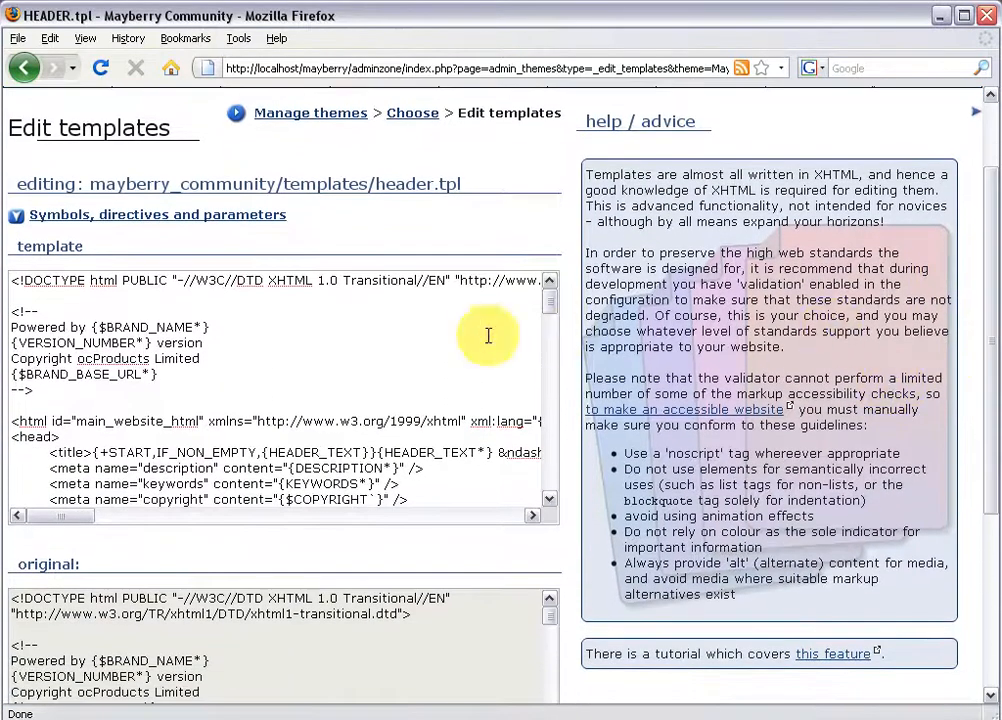
left_click_drag(989, 500, 982, 404)
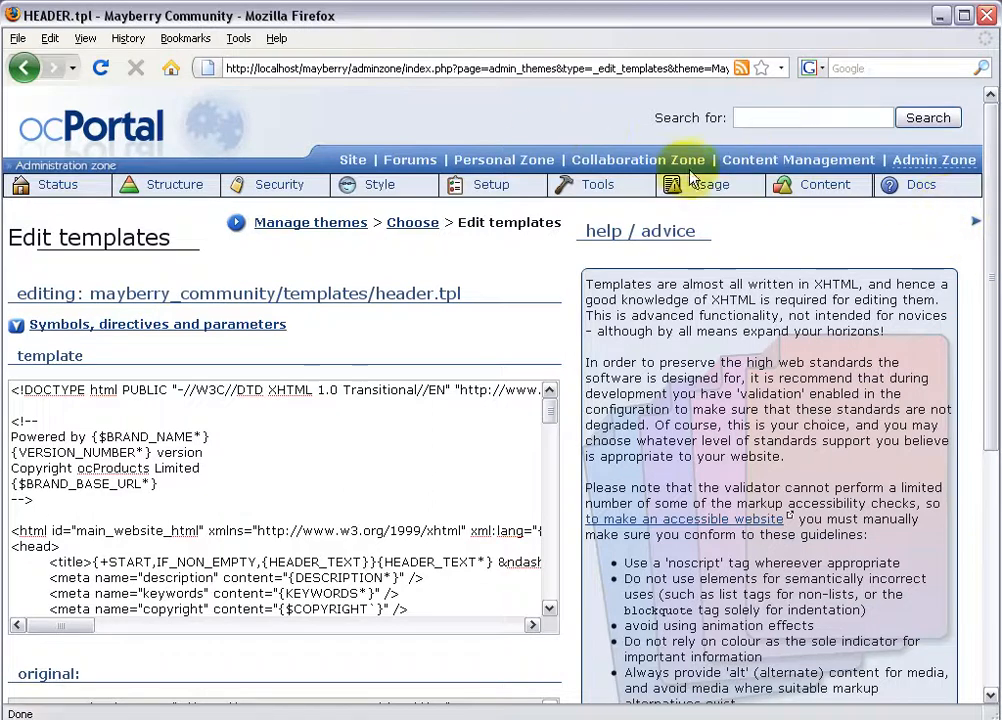
left_click_drag(996, 385, 995, 436)
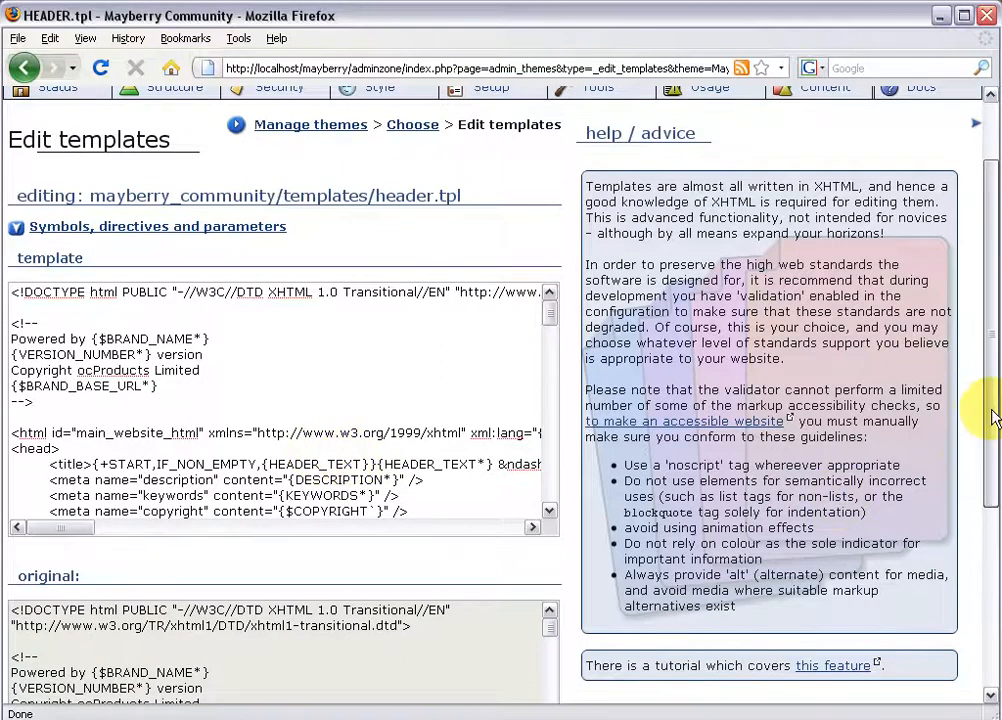
scroll(977, 430, "down", 2)
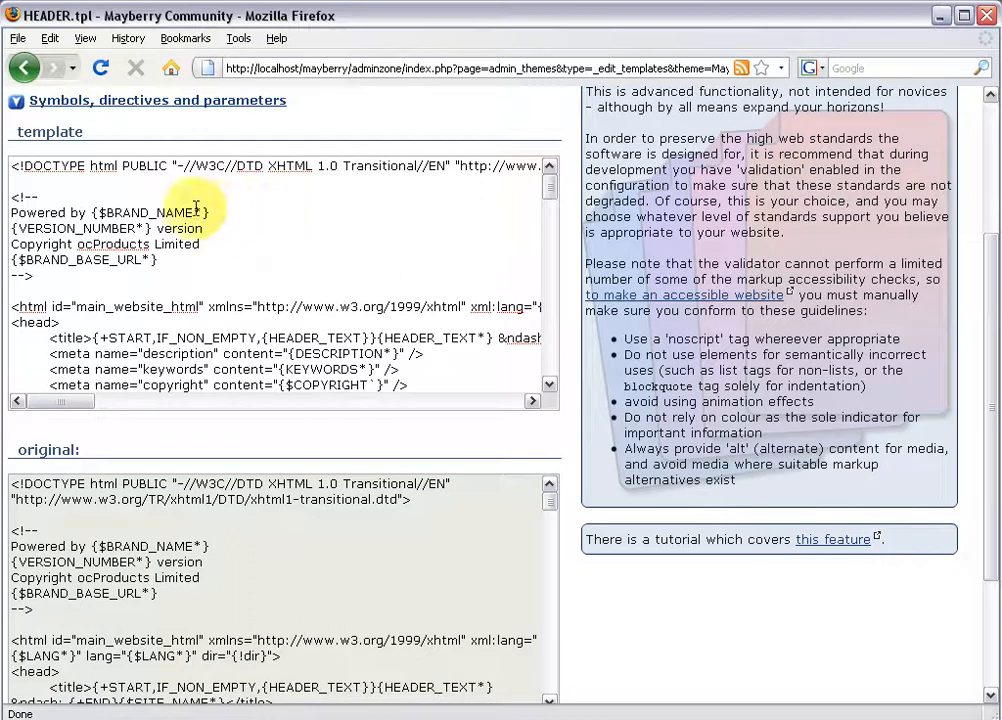
left_click_drag(128, 244, 285, 385)
left_click(313, 372)
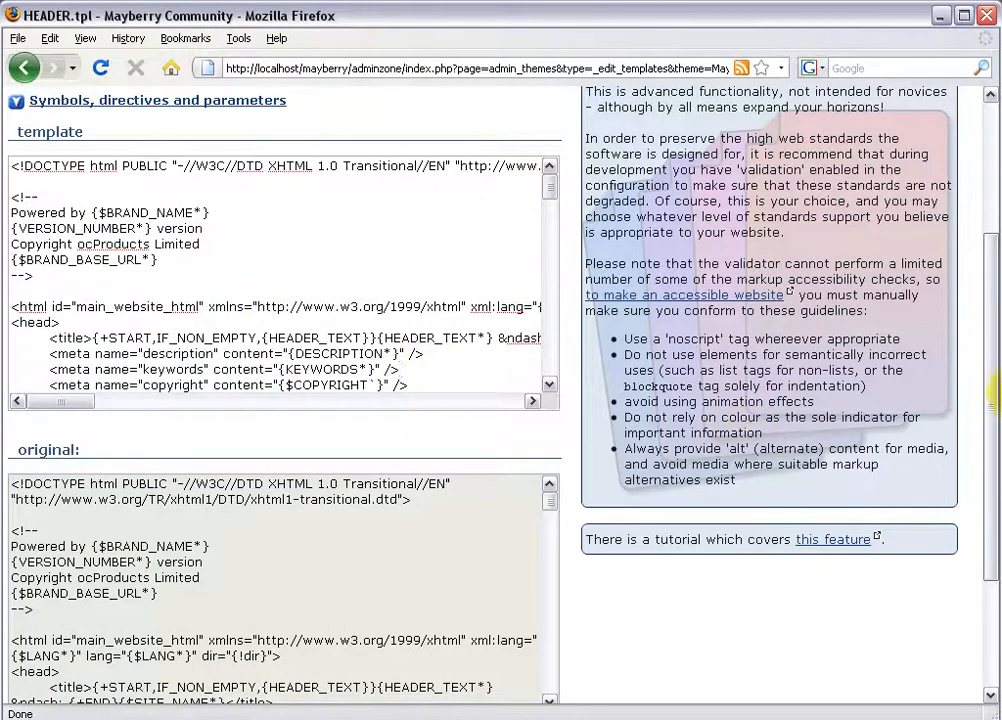
left_click_drag(986, 409, 968, 478)
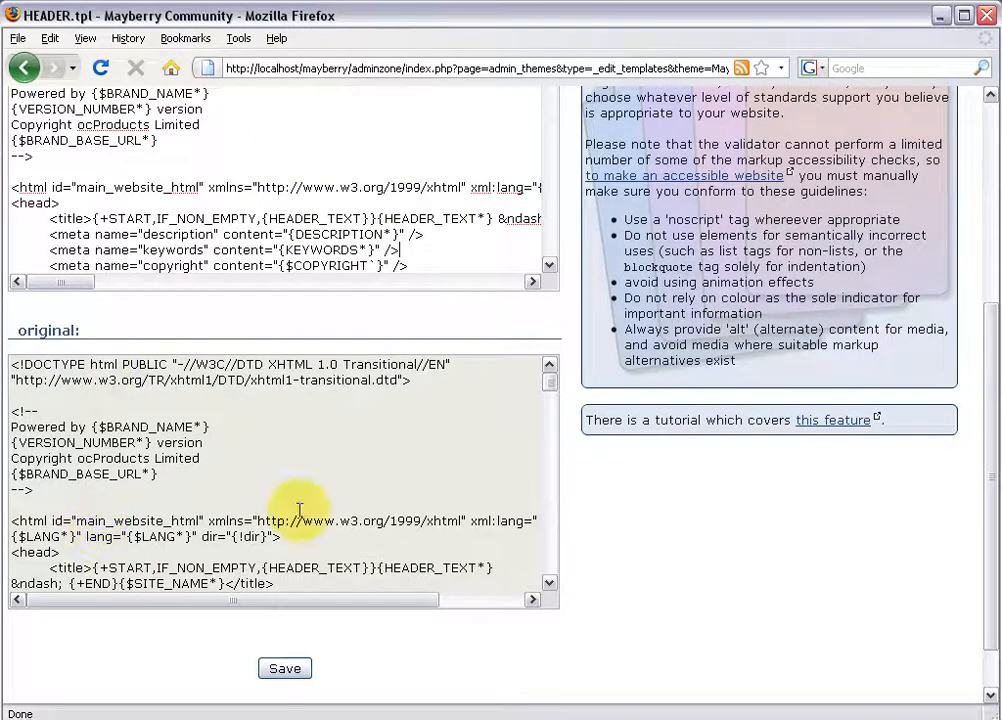
left_click_drag(549, 386, 549, 397)
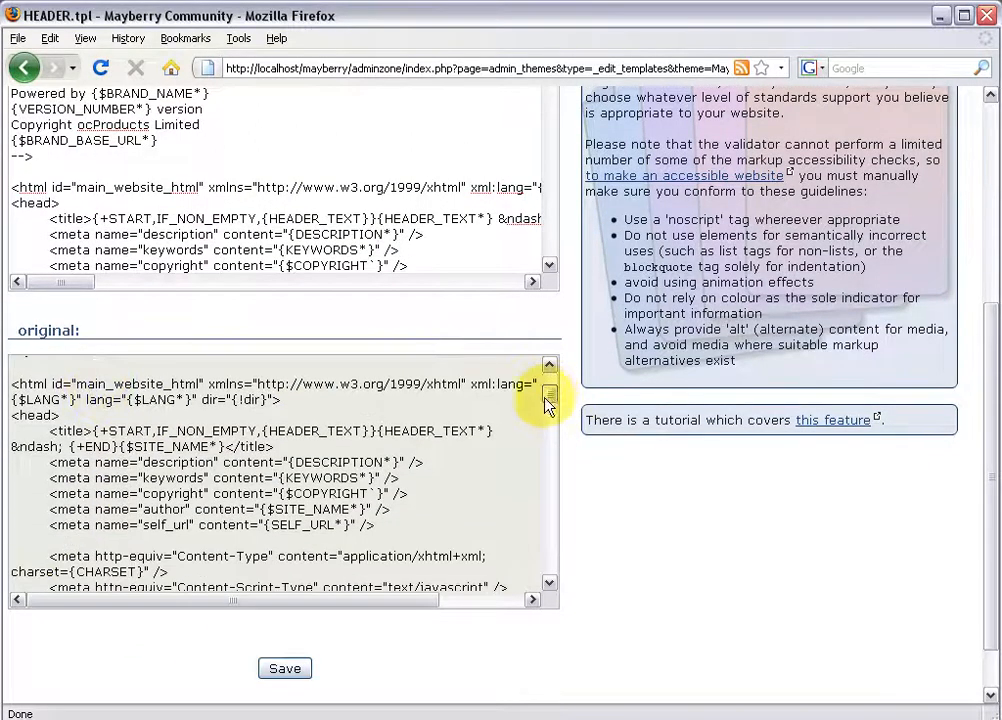
left_click_drag(50, 480, 409, 476)
left_click(398, 538)
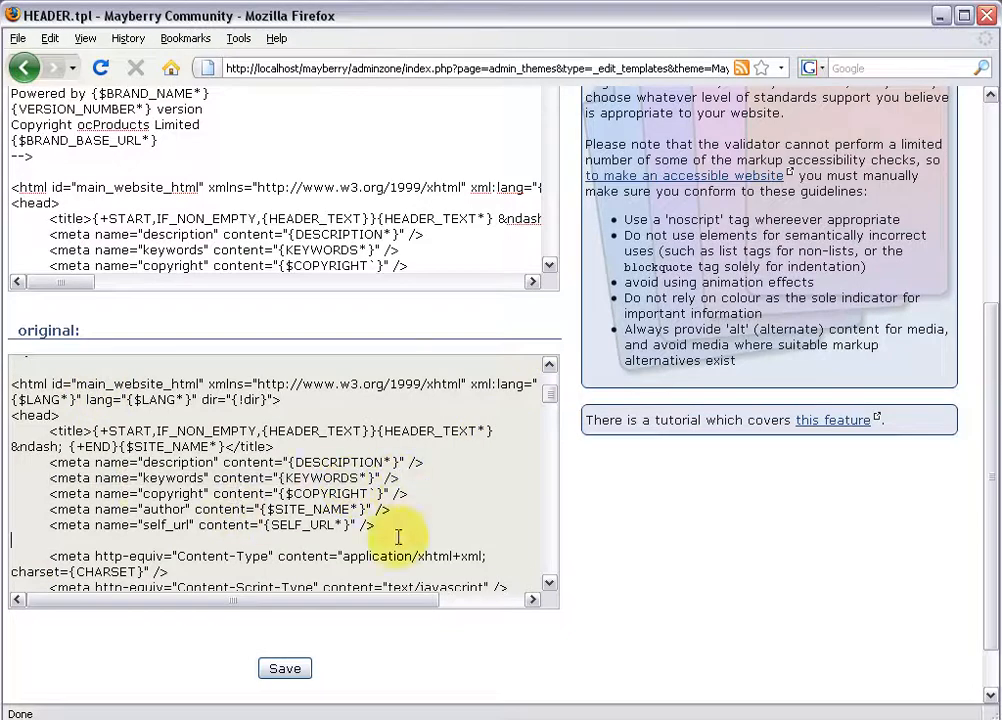
left_click_drag(548, 396, 548, 381)
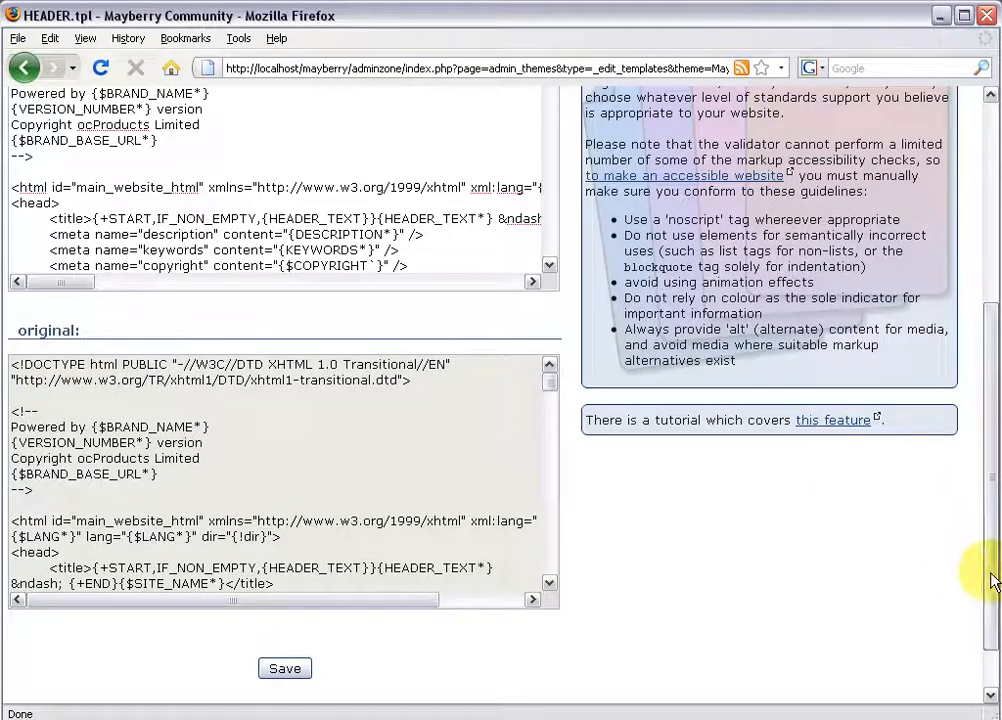